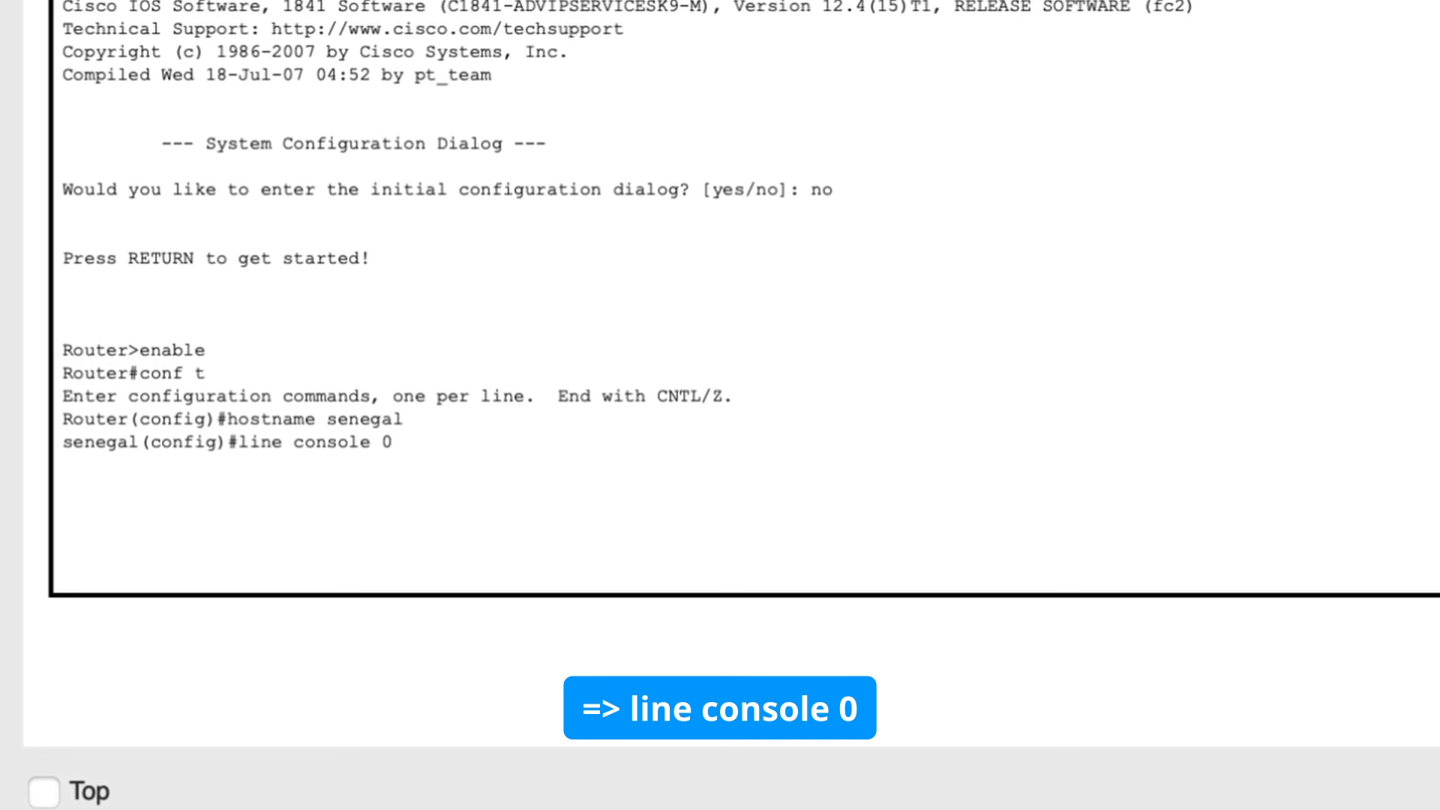
Step: Enter line console 0 configuration mode on the router
key(Return)
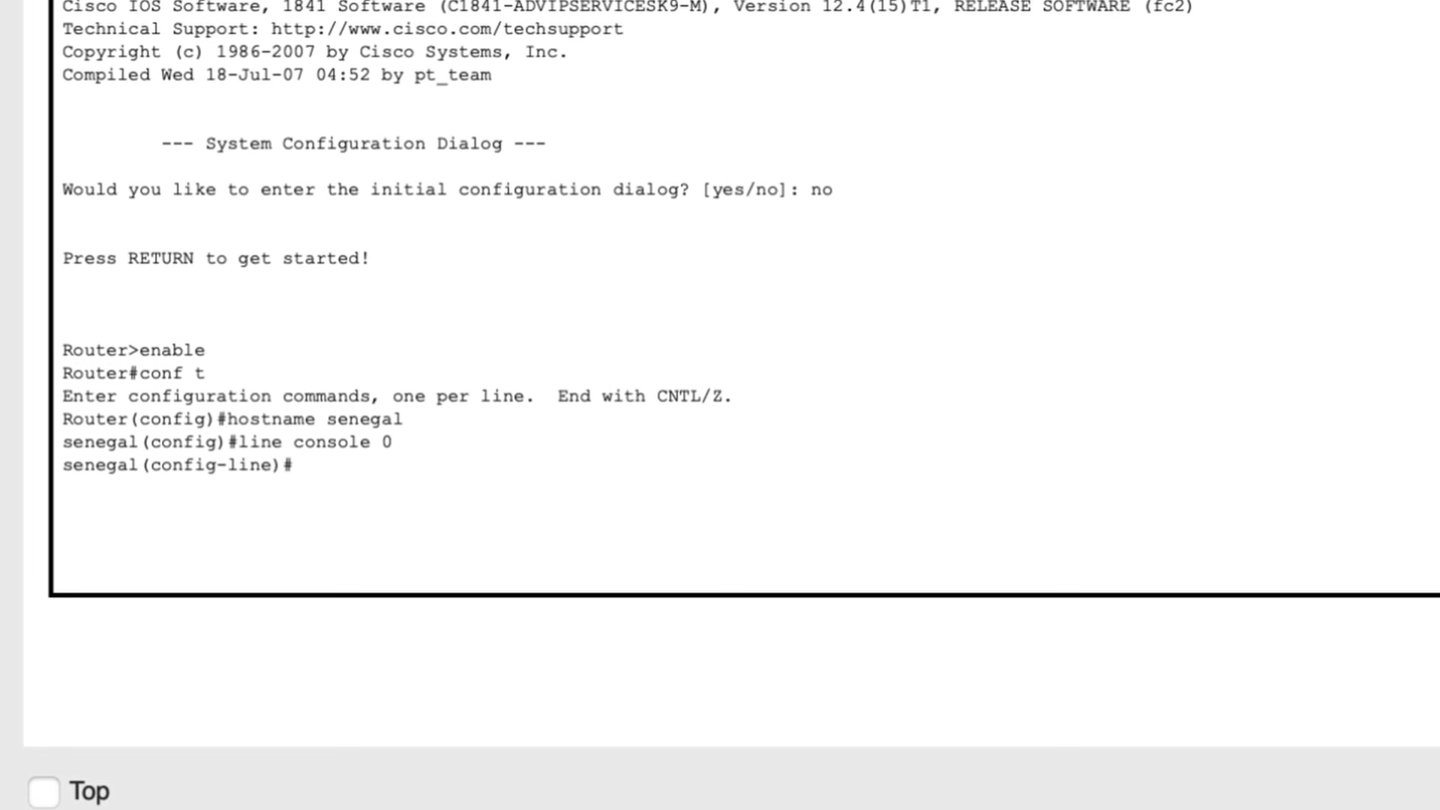
double_click(186, 457)
click(394, 442)
drag(393, 442, 385, 443)
click(371, 446)
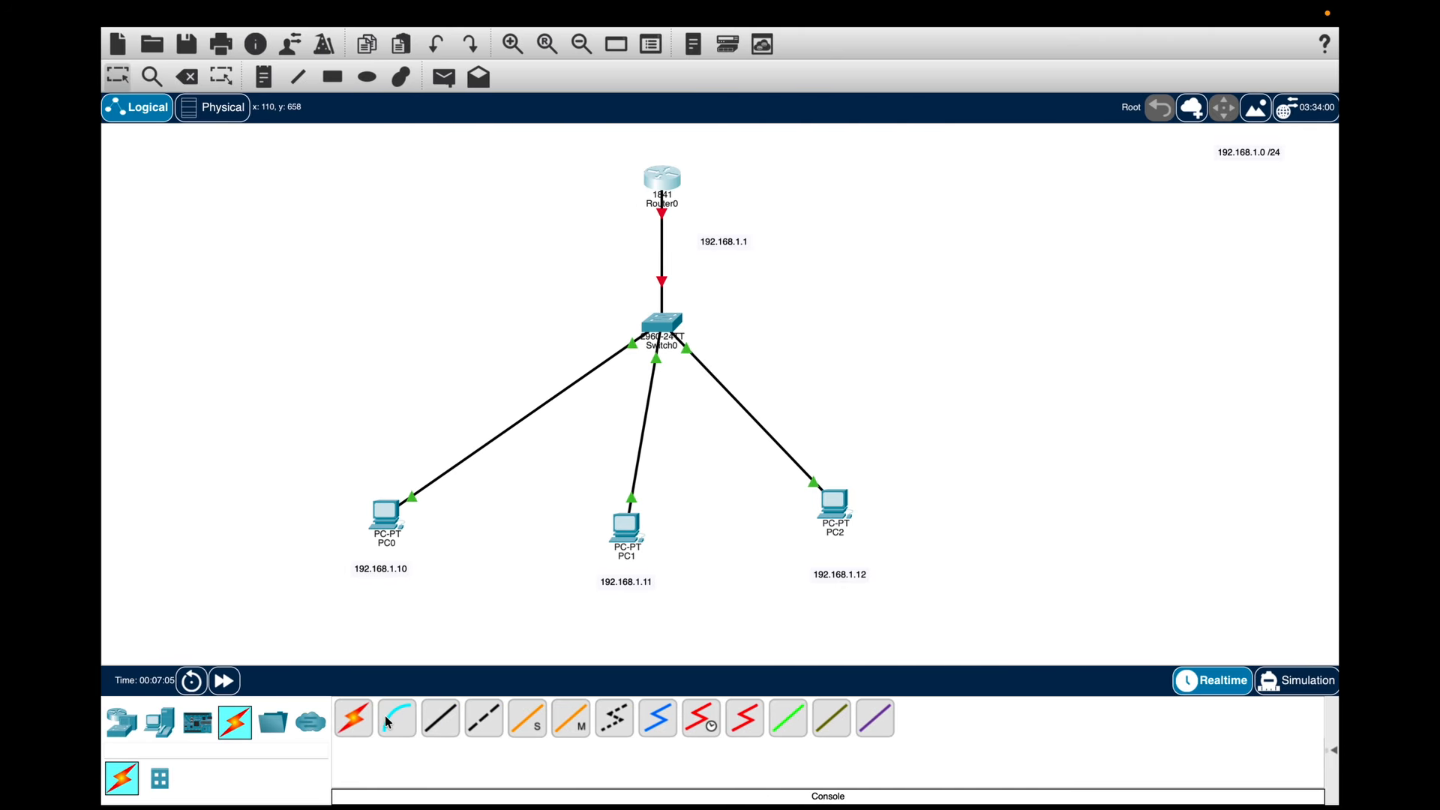
Step: Connect a console cable from PC0's RS 232 port to Router0's Console port and open the router
click(388, 722)
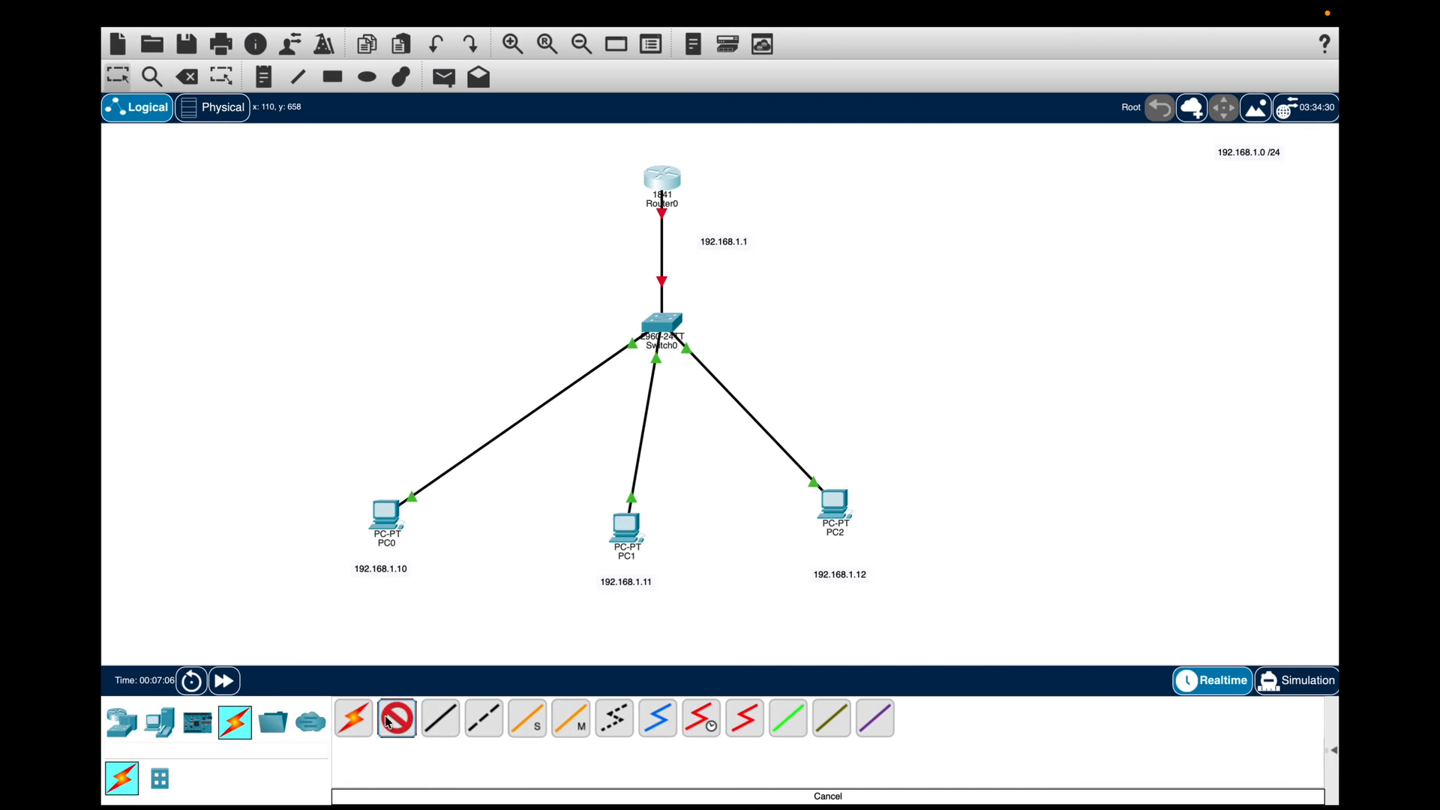
click(383, 523)
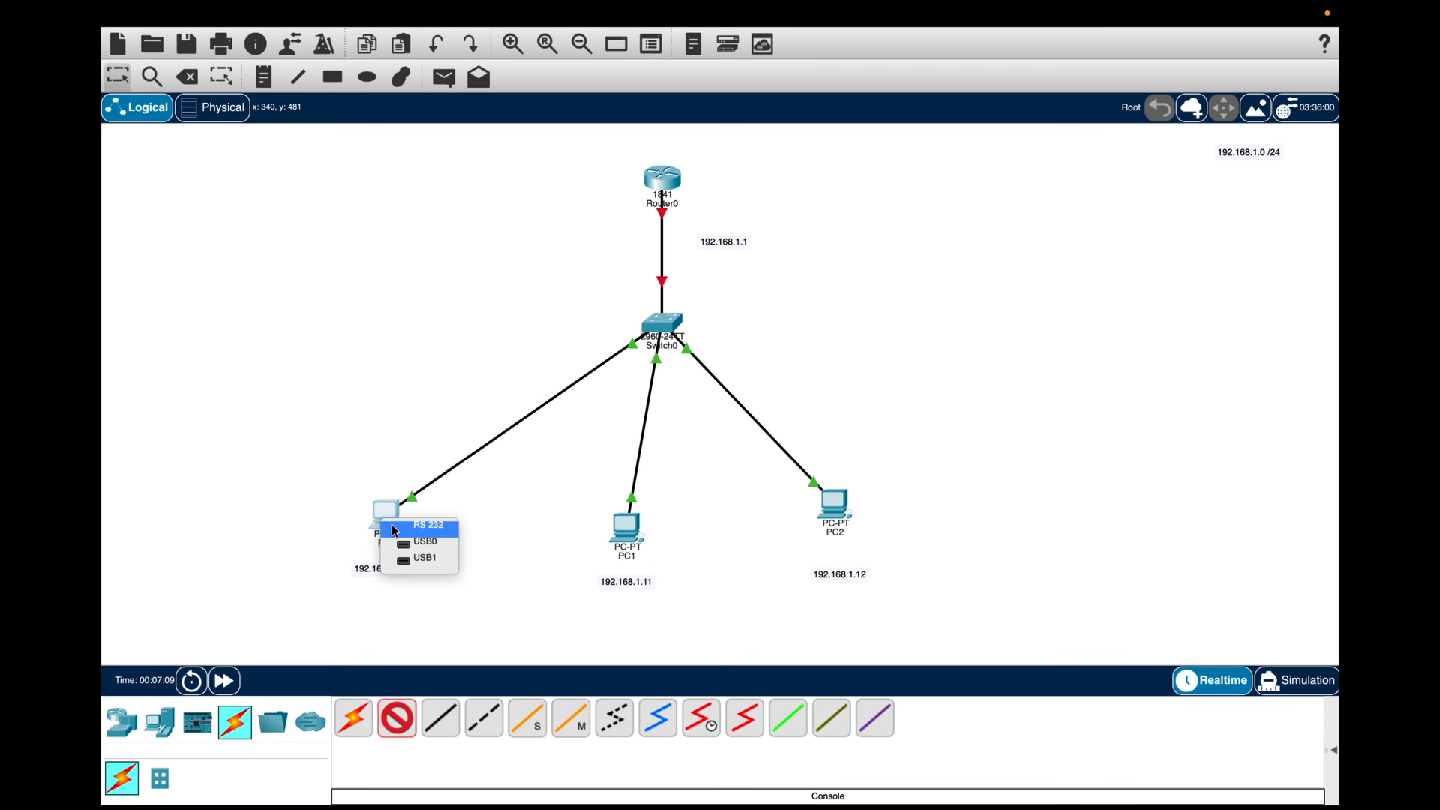
click(395, 531)
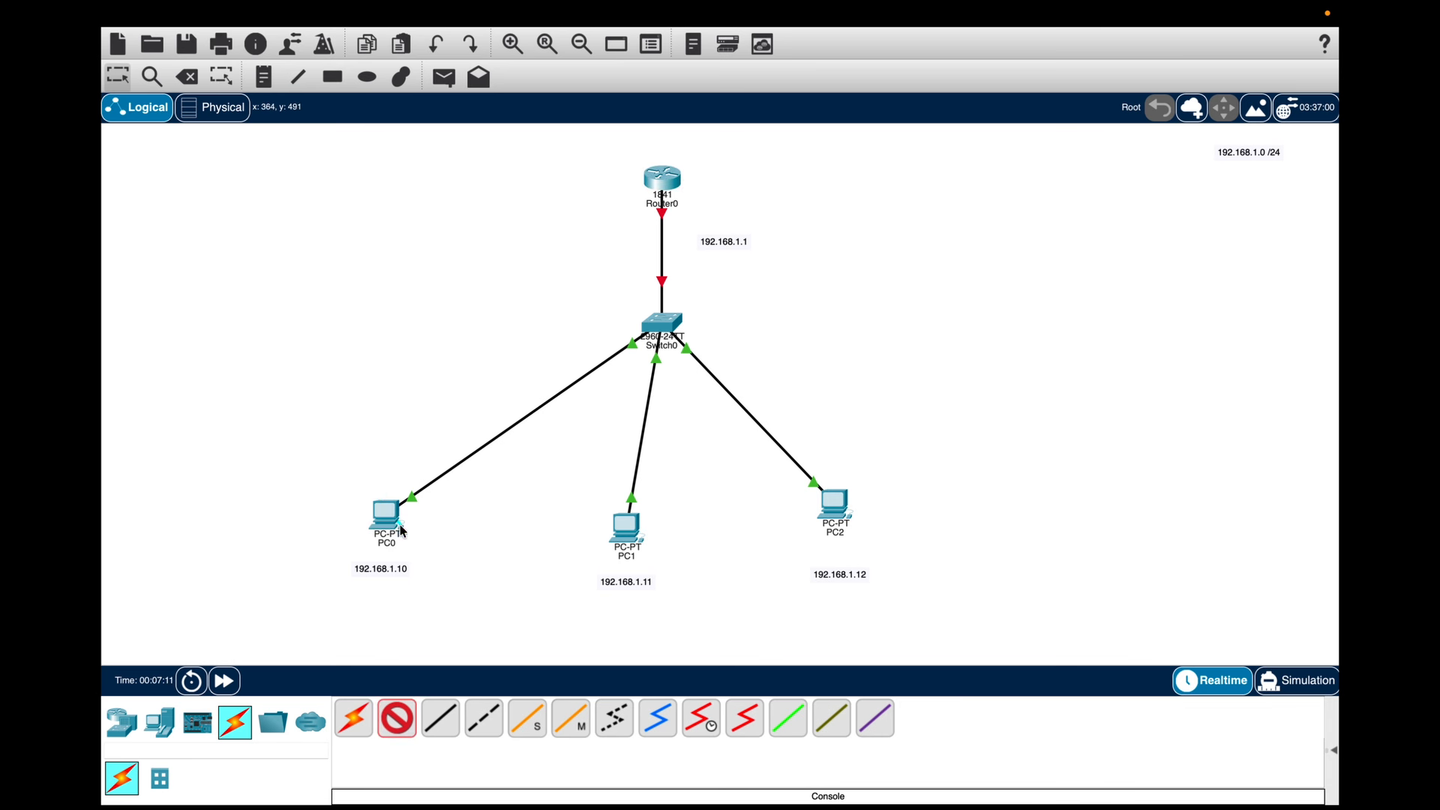
click(666, 182)
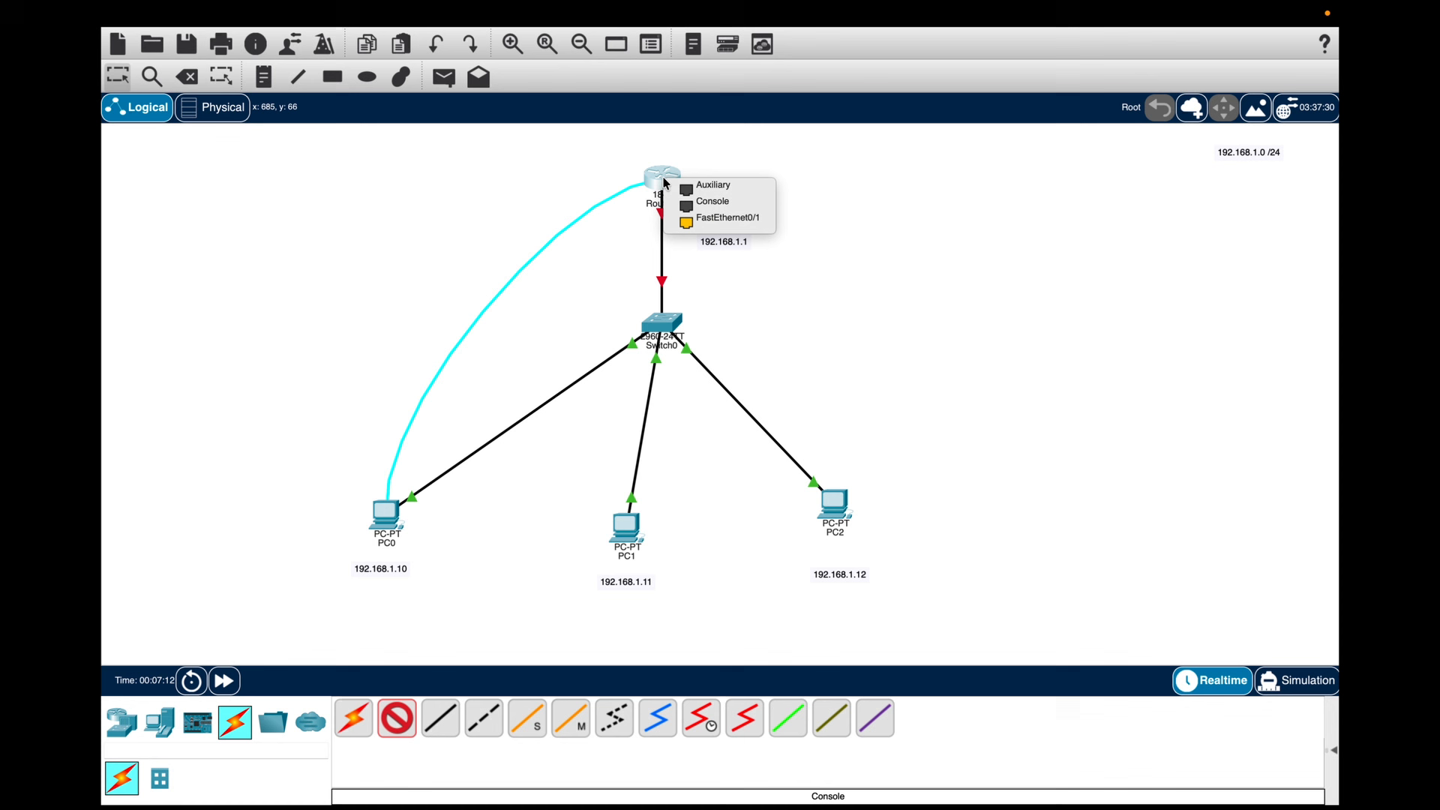
click(705, 209)
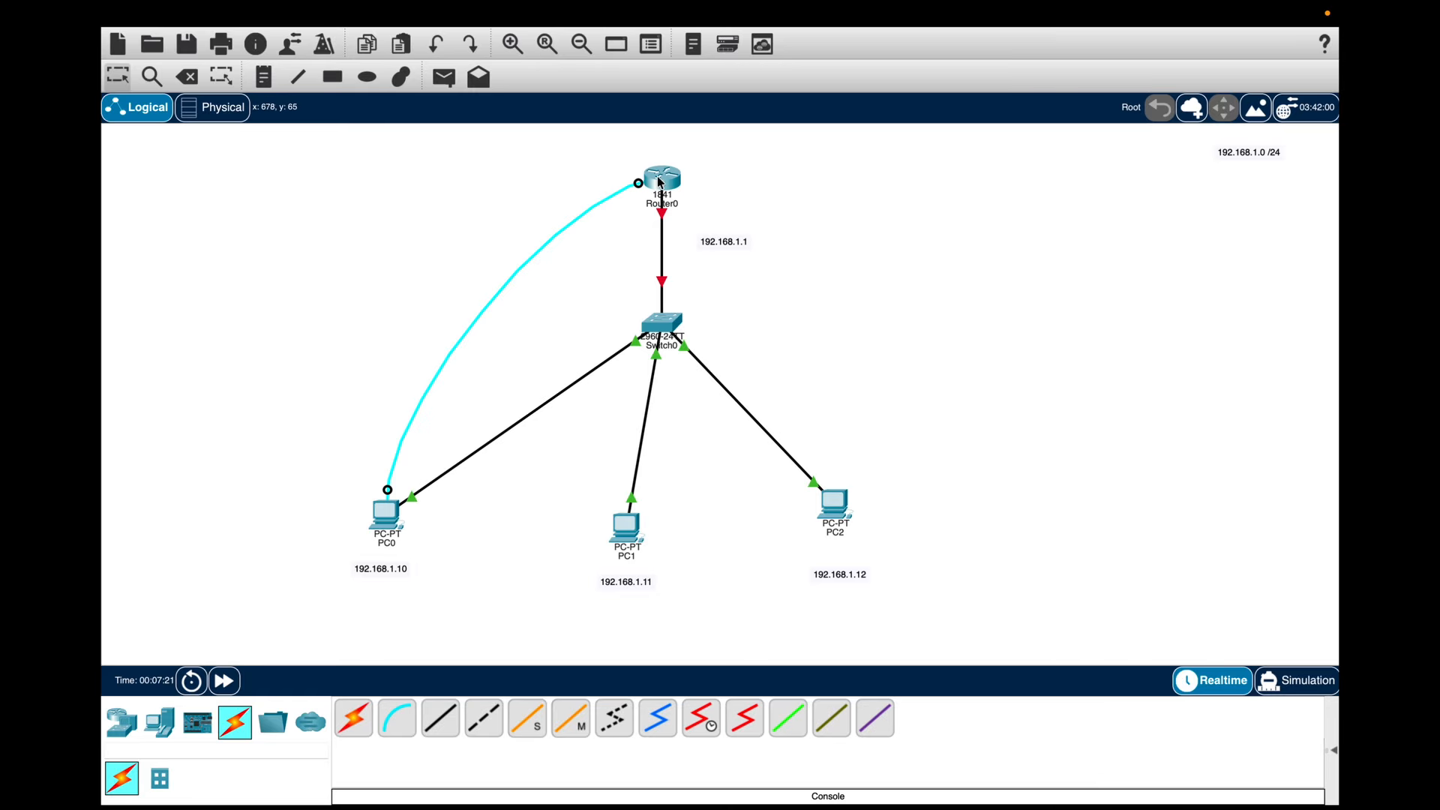
mouse_move(382, 526)
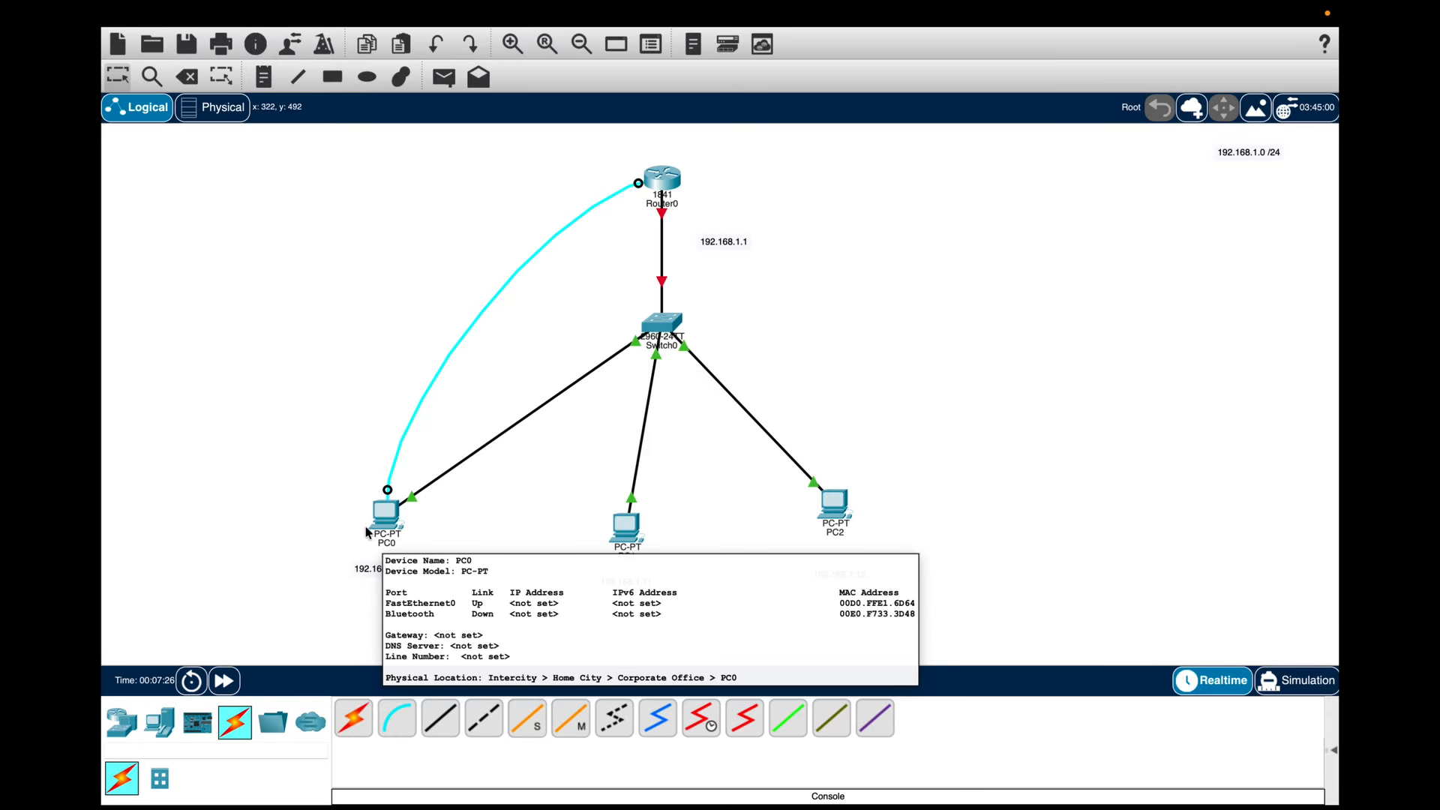
click(663, 178)
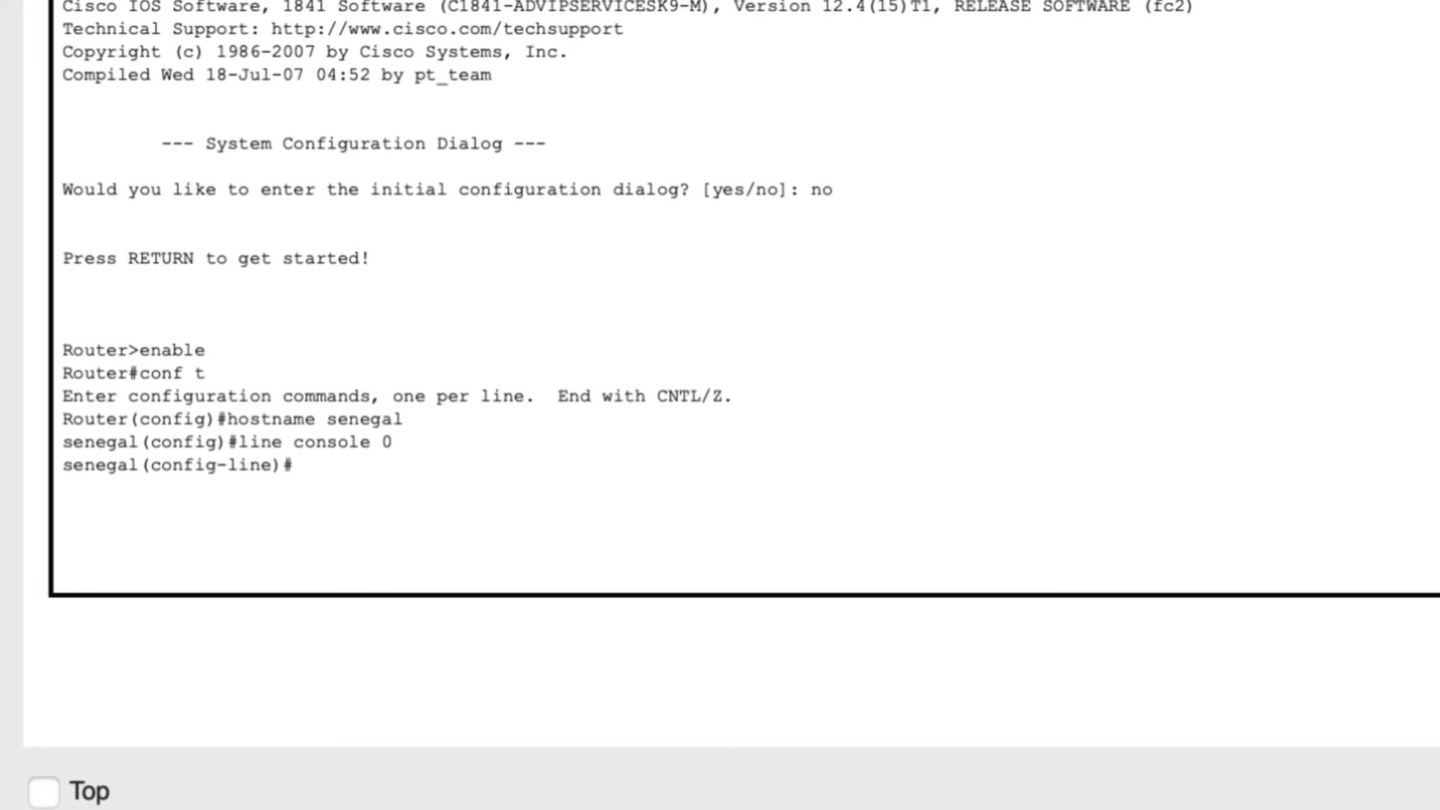
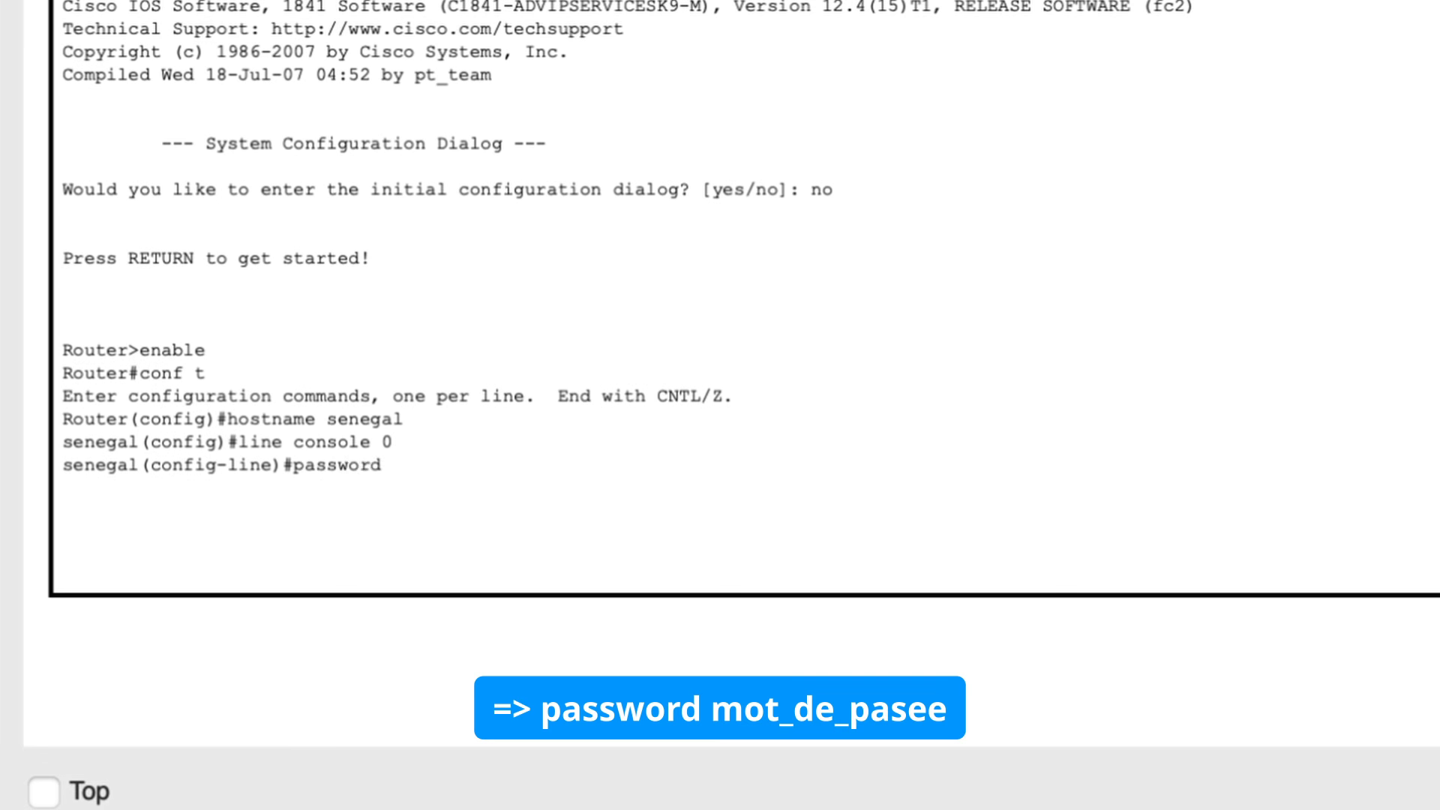
Step: Set the console line password
key(Return)
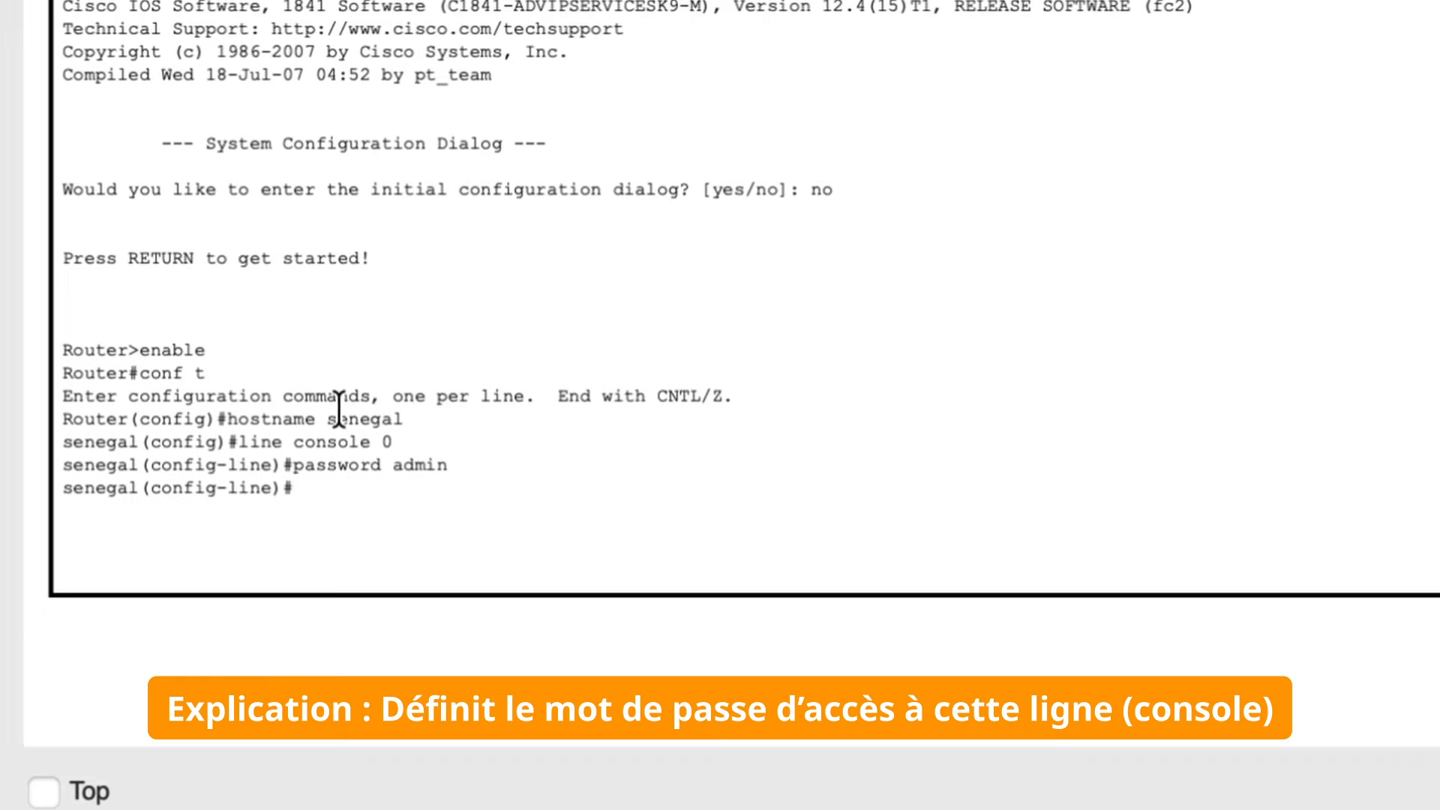
Step: Enable login on the console line and exit line configuration mode
click(327, 432)
double_click(328, 433)
double_click(414, 465)
click(339, 495)
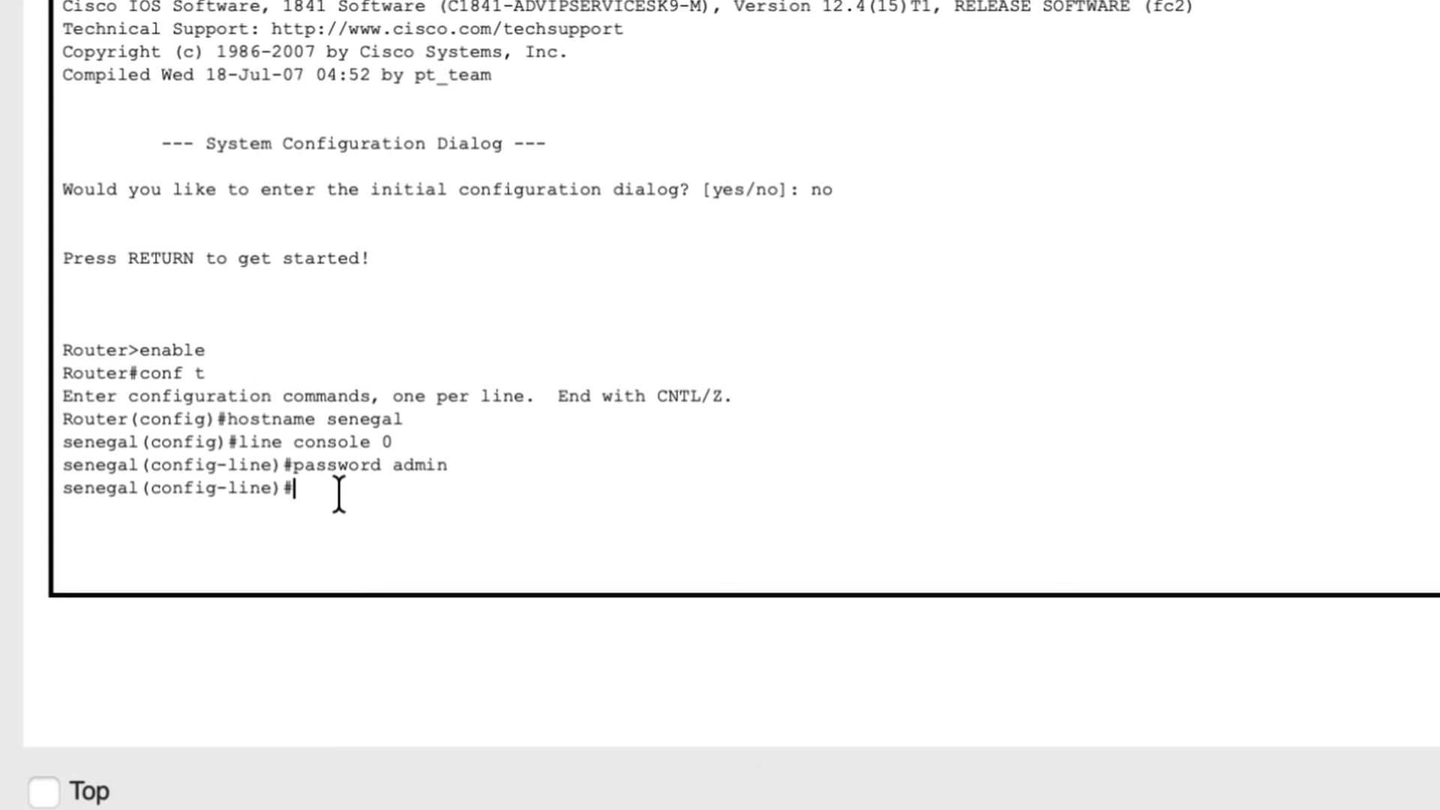
text(login)
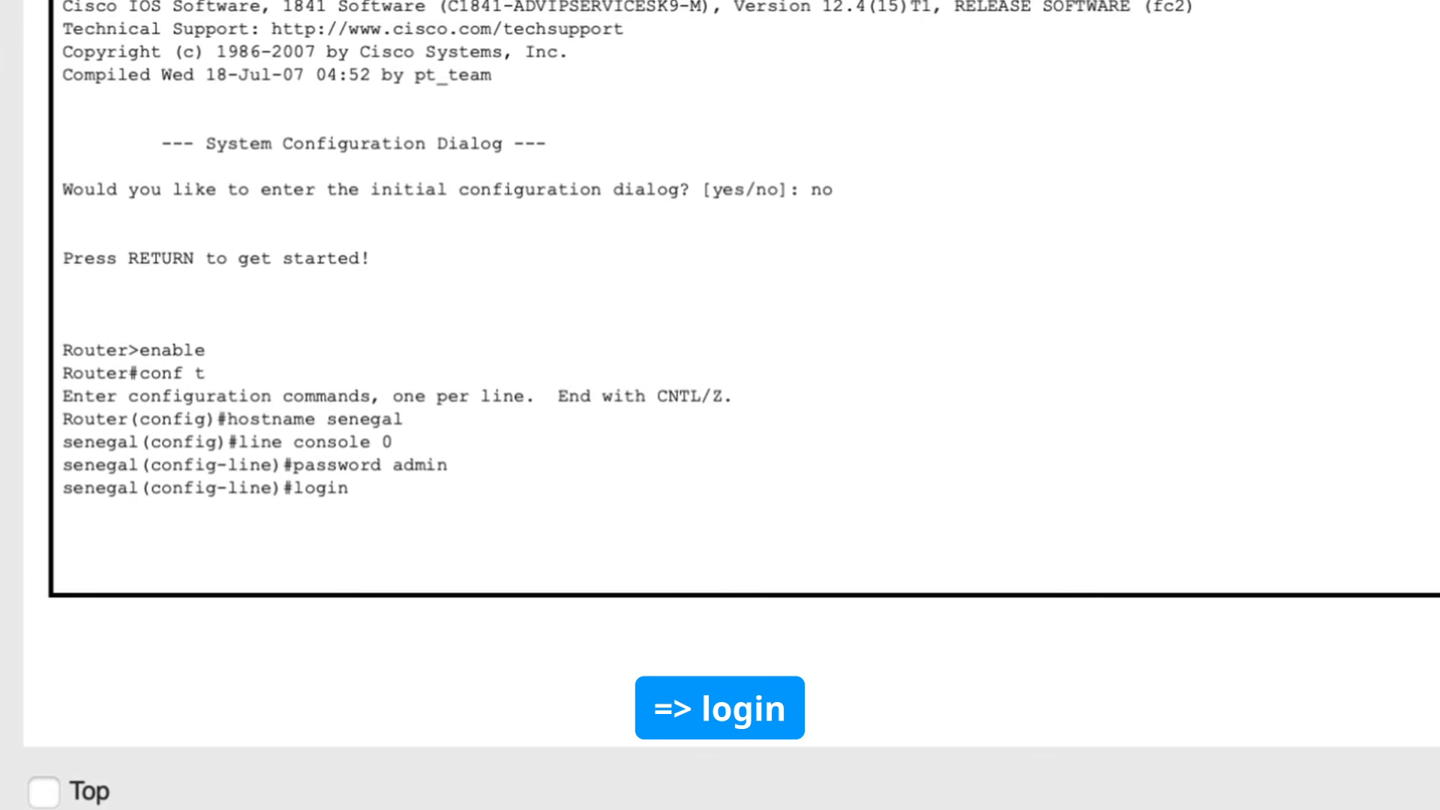
key(Return)
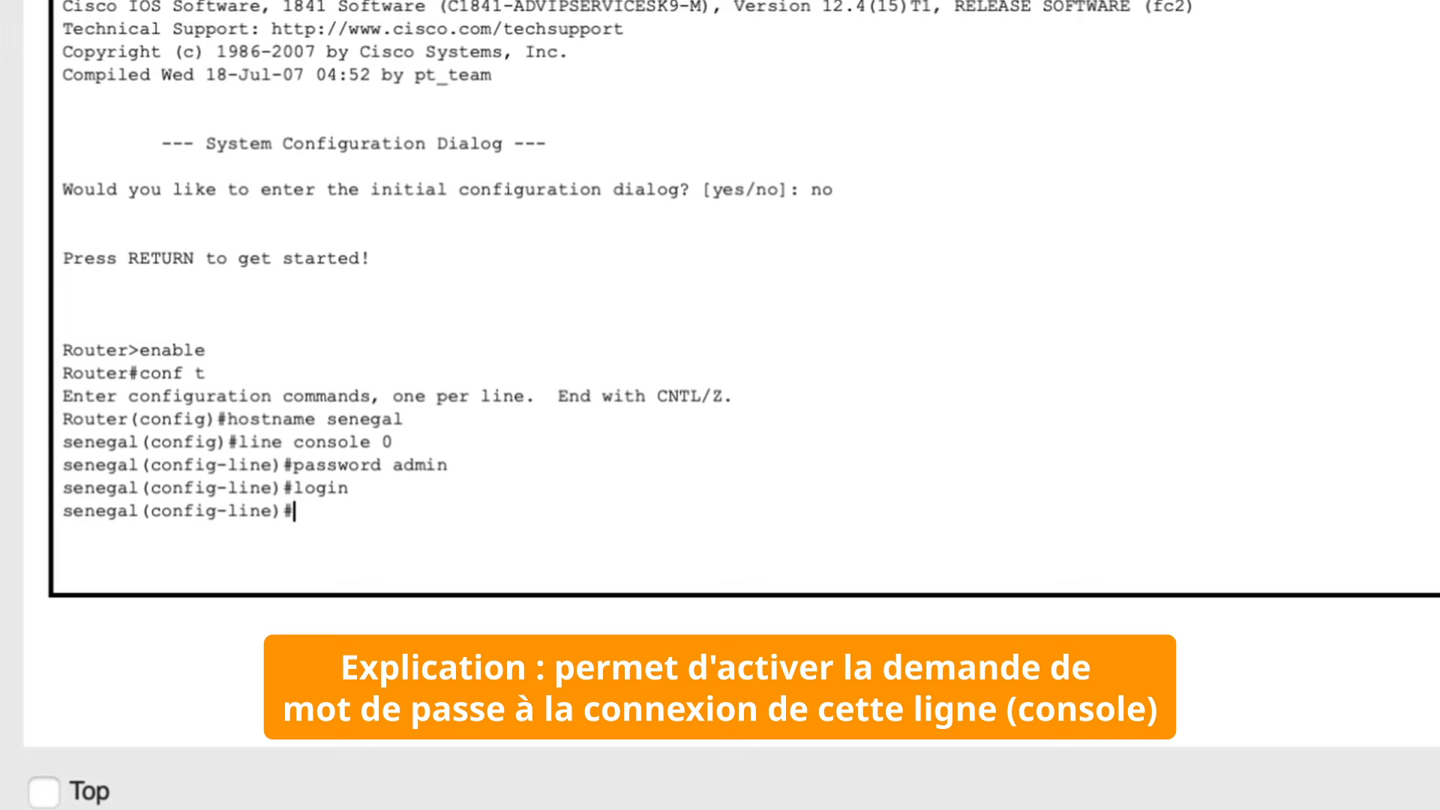
text(exit)
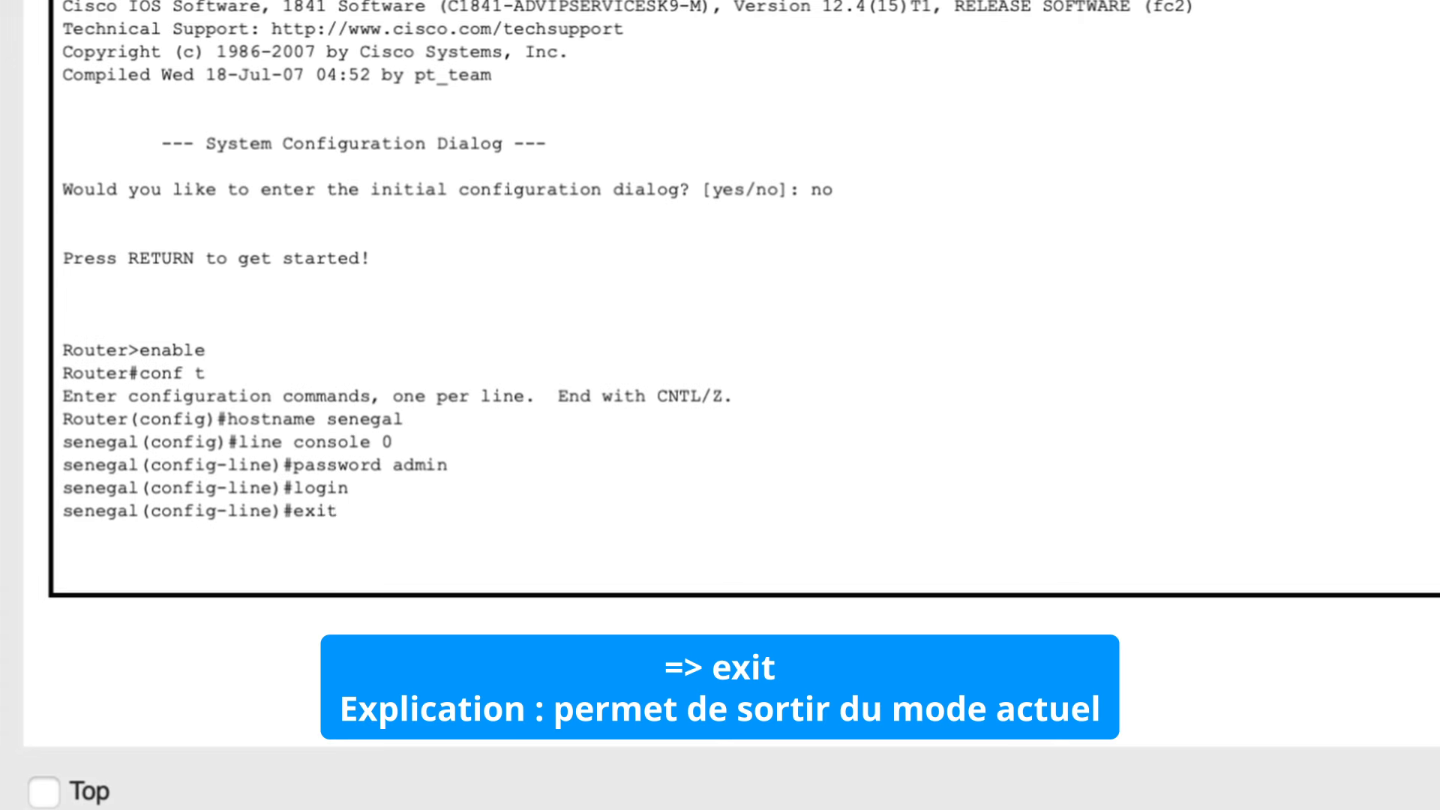
key(Return)
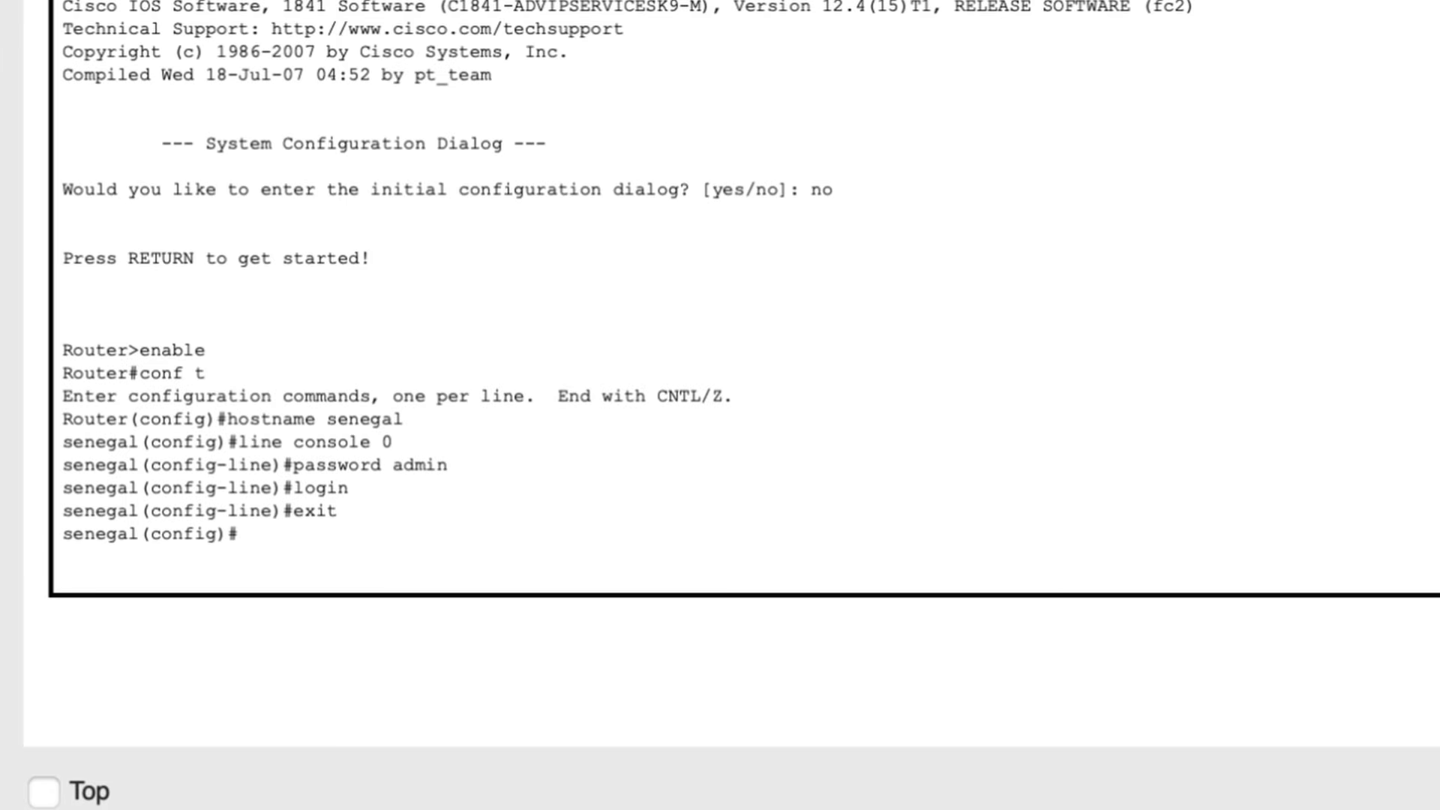
Step: Enter line vty 0 4 configuration mode
text(line vt)
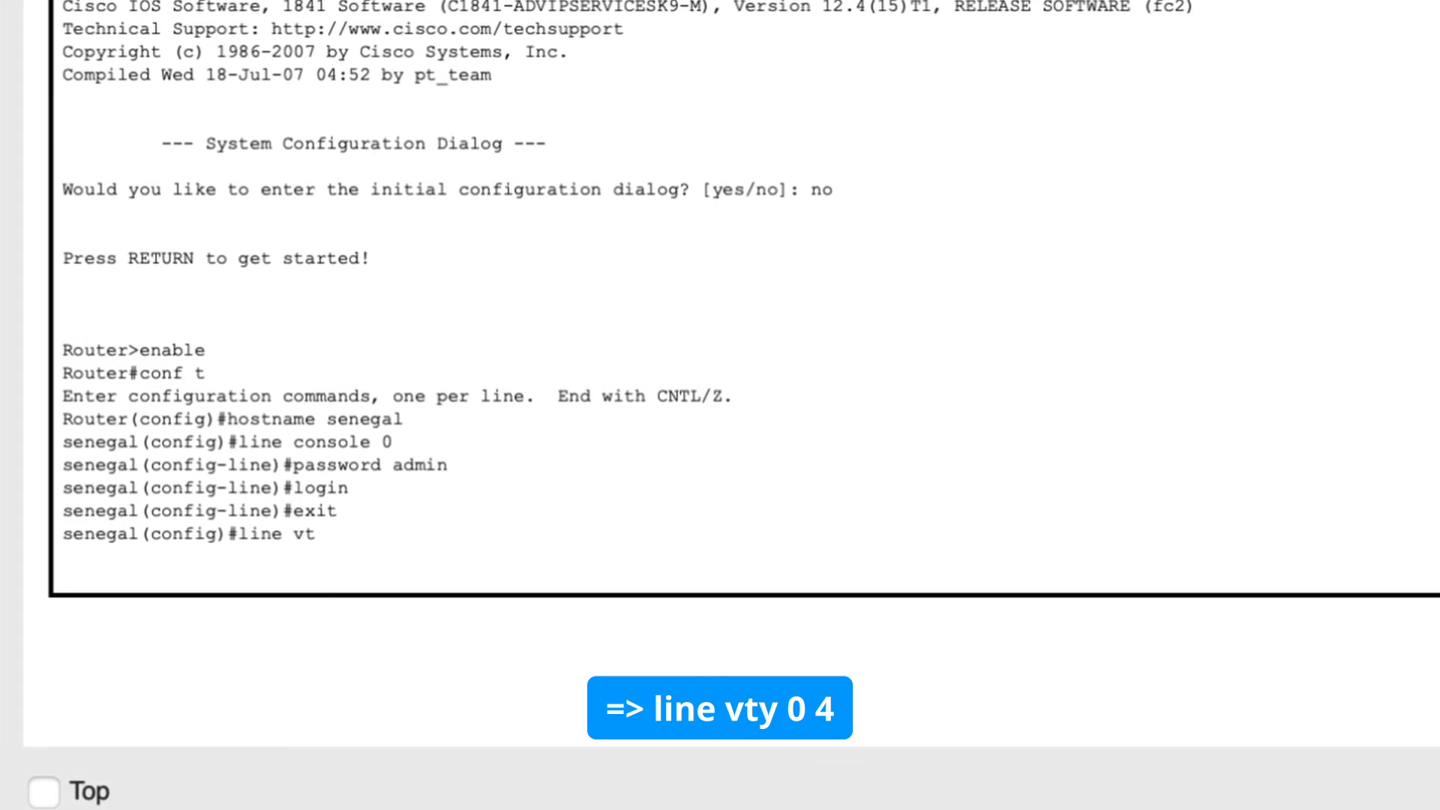
text(y 0 4)
key(Return)
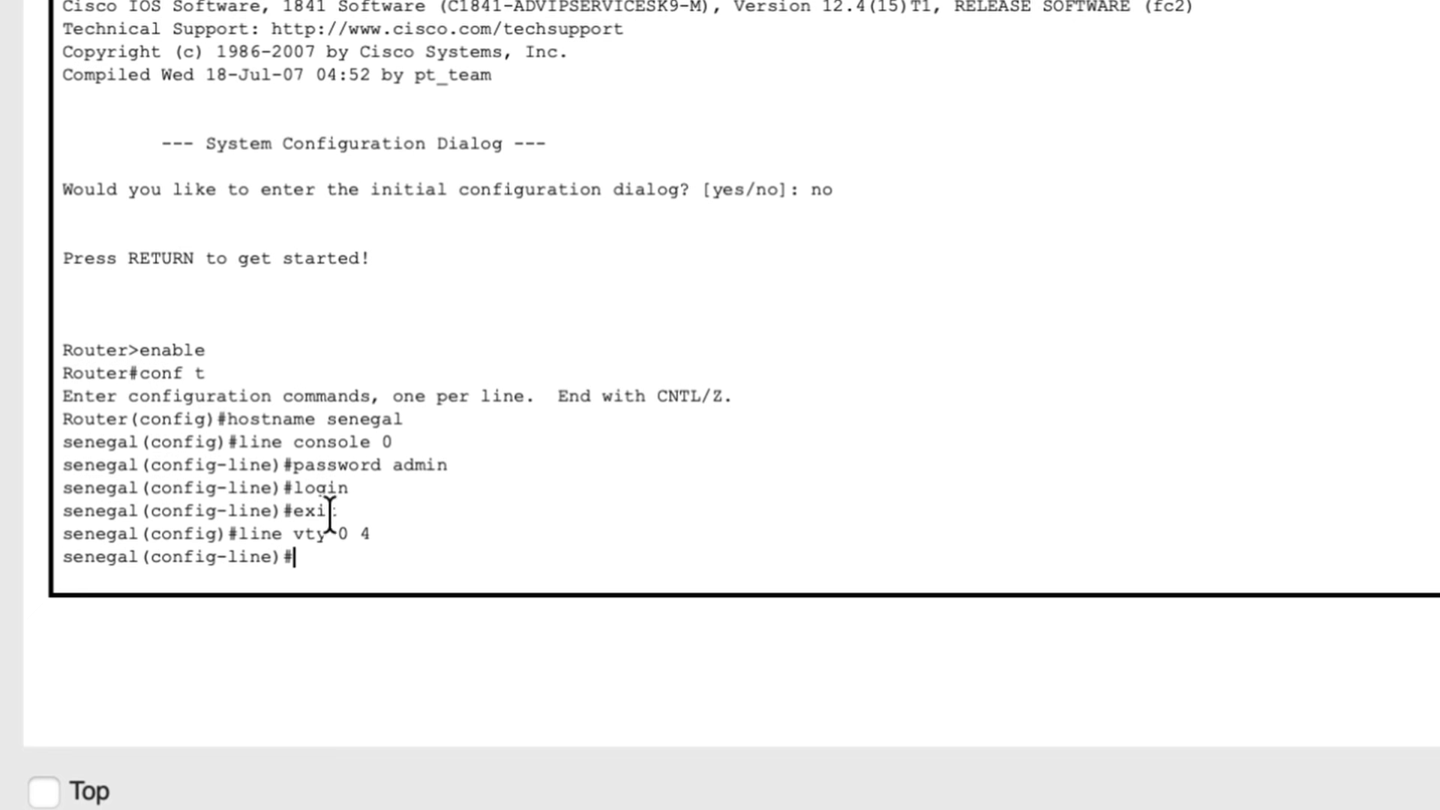
drag(336, 534, 372, 534)
click(357, 556)
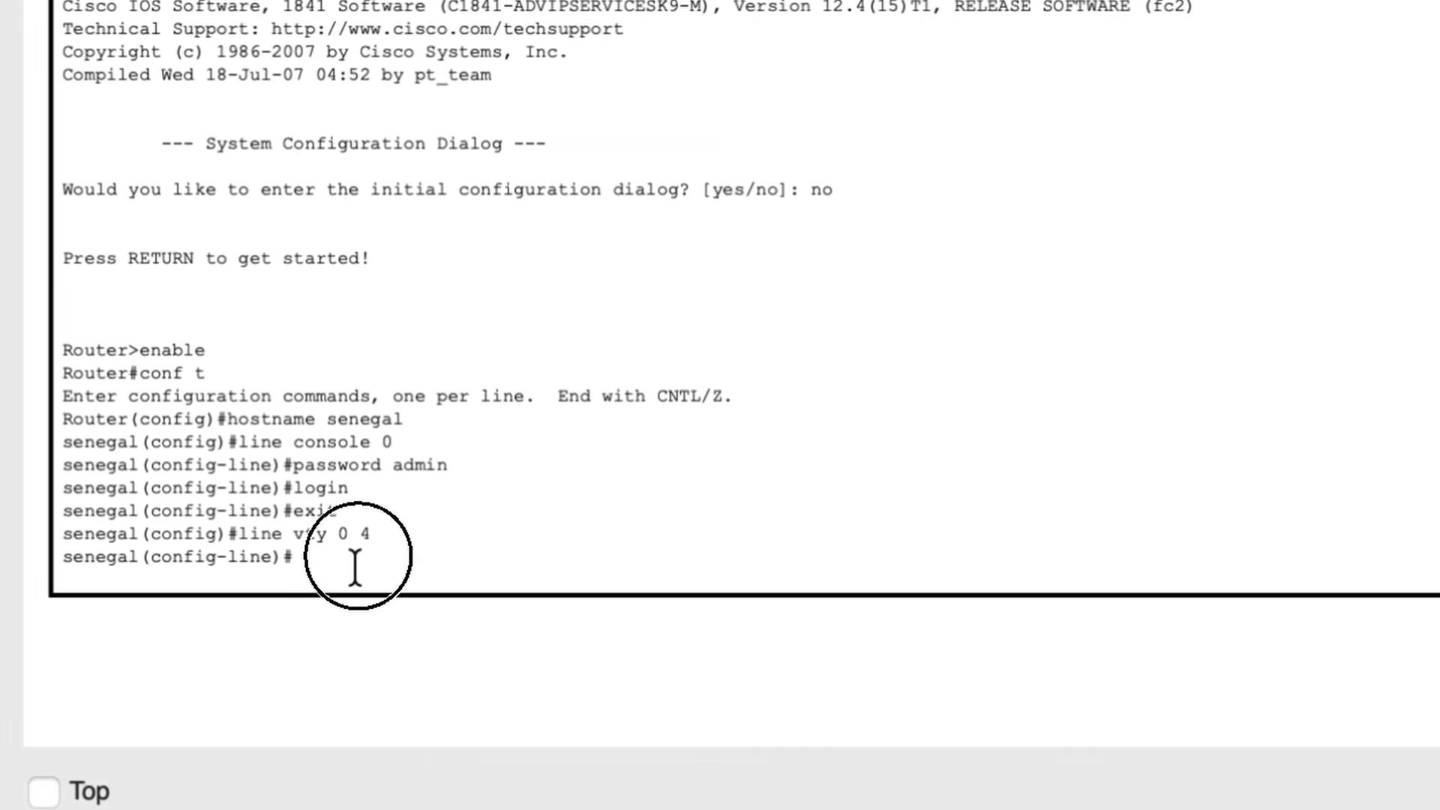
click(340, 527)
drag(337, 534, 373, 536)
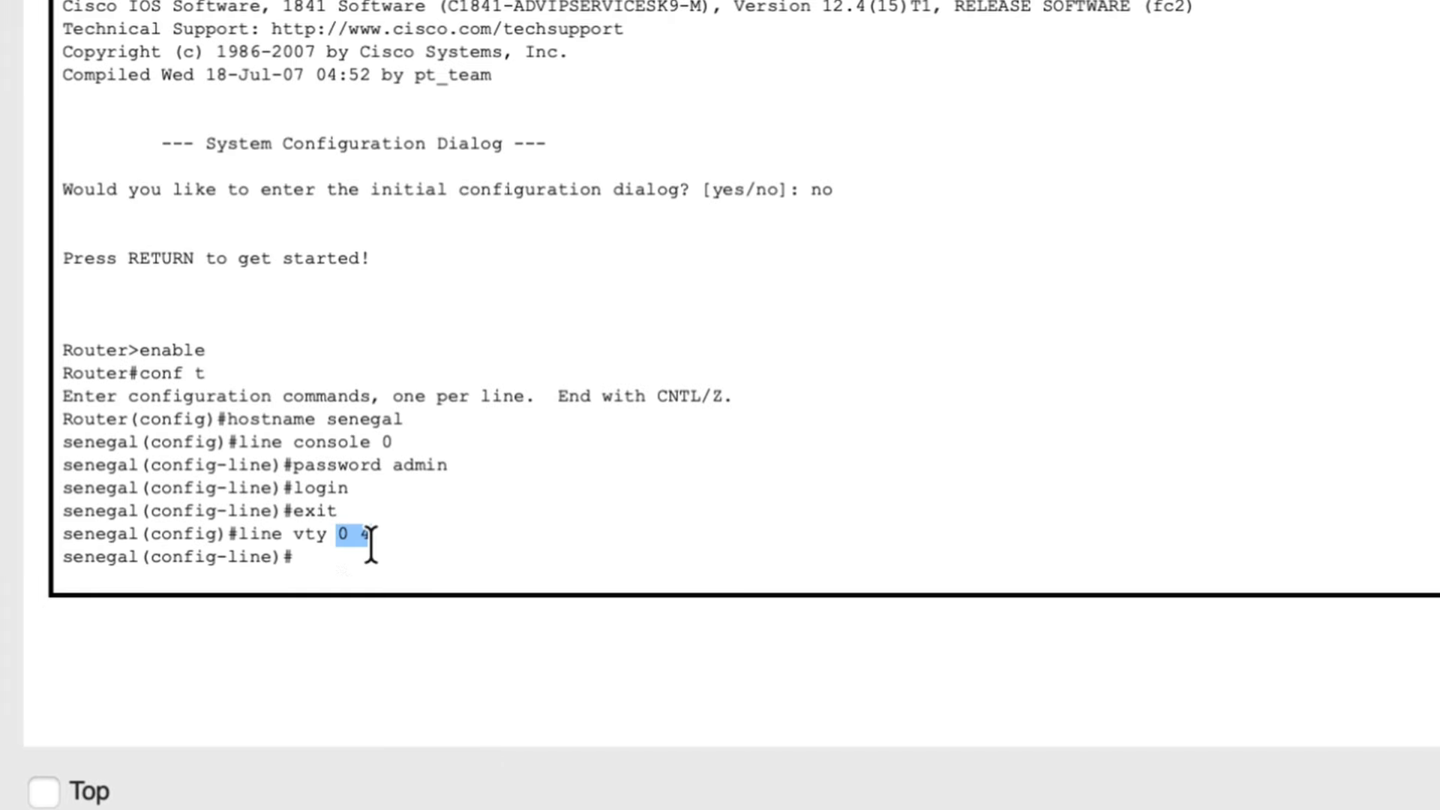
Step: Set the vty lines password
click(448, 578)
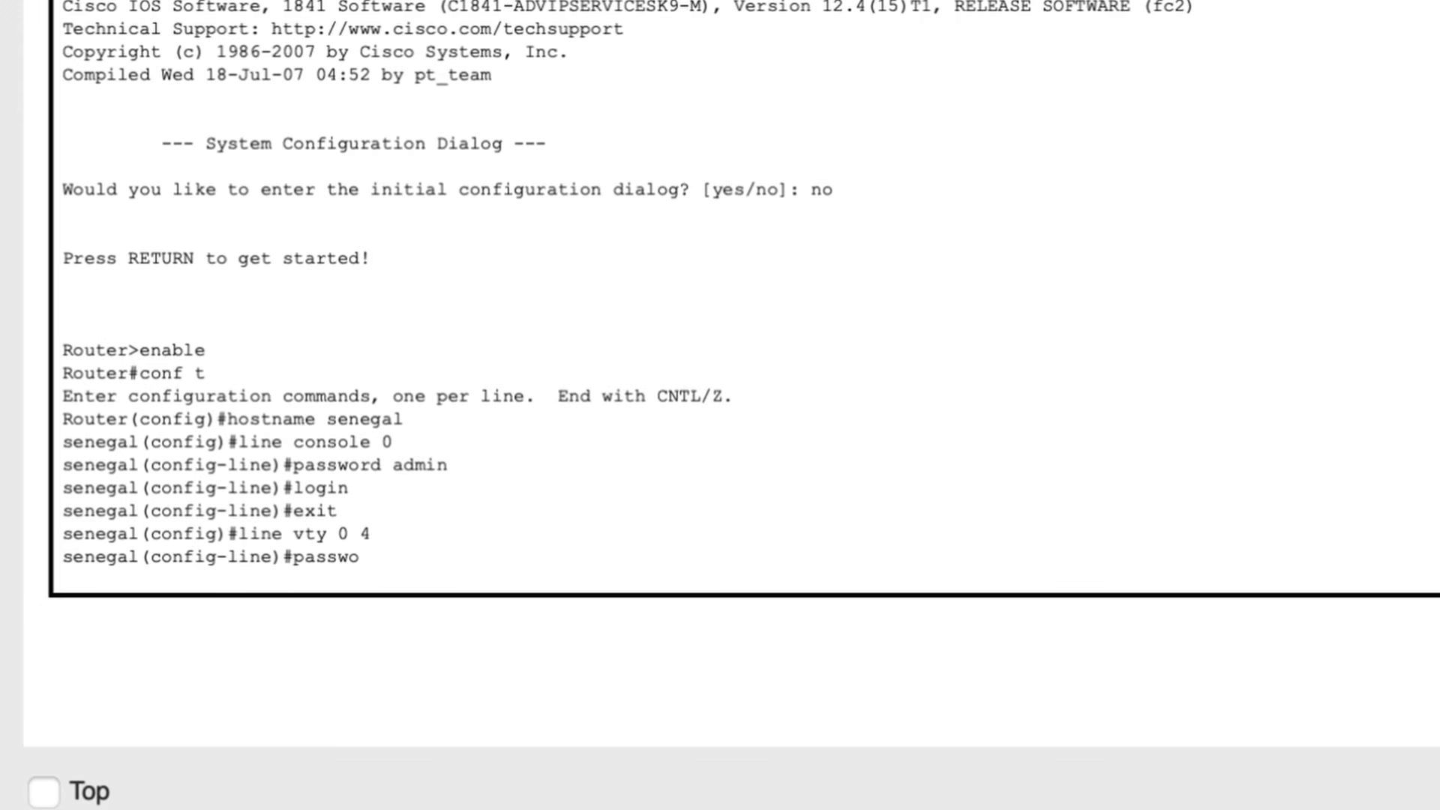
key(Return)
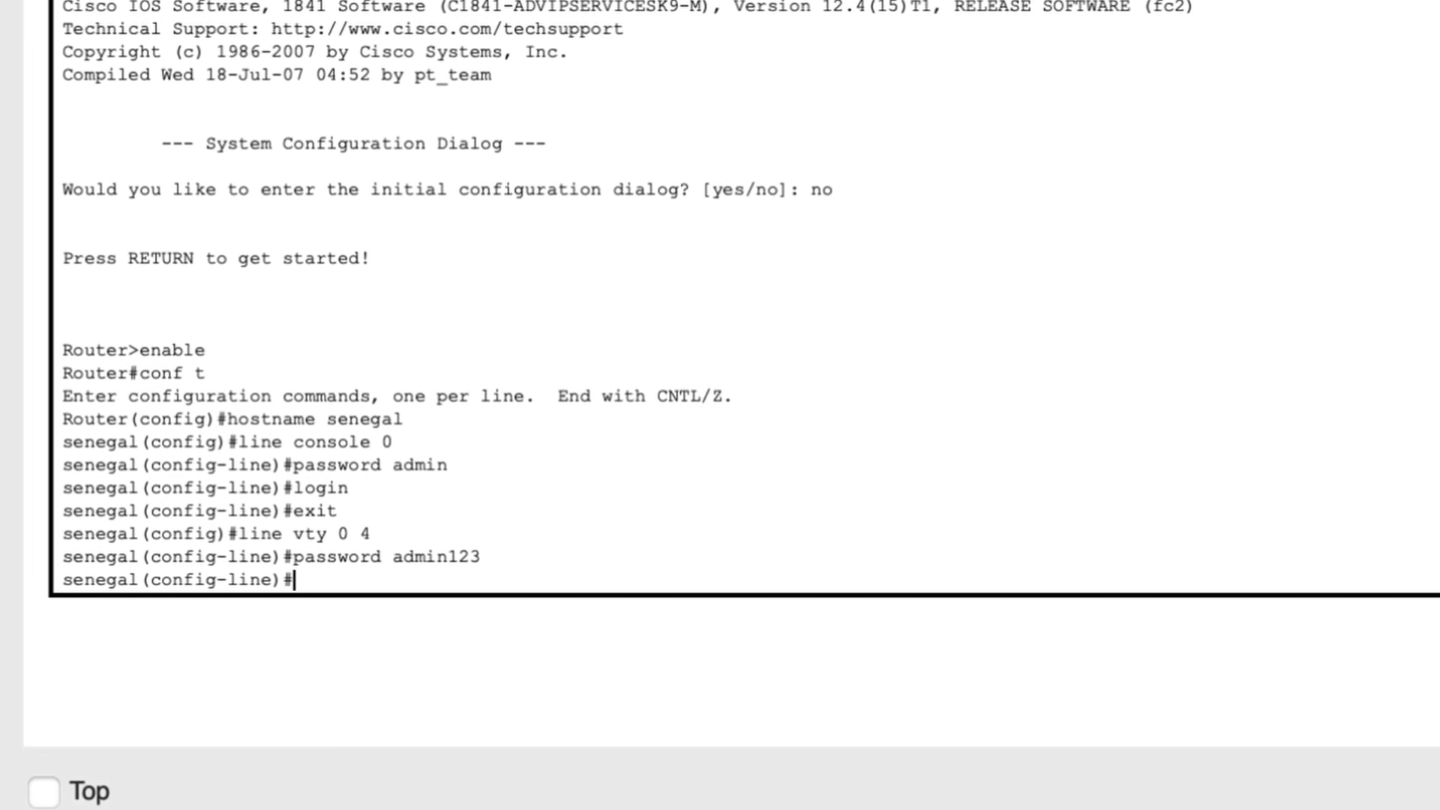
Step: Enable login on the vty lines and exit line configuration mode
scroll(595, 315, down, 1)
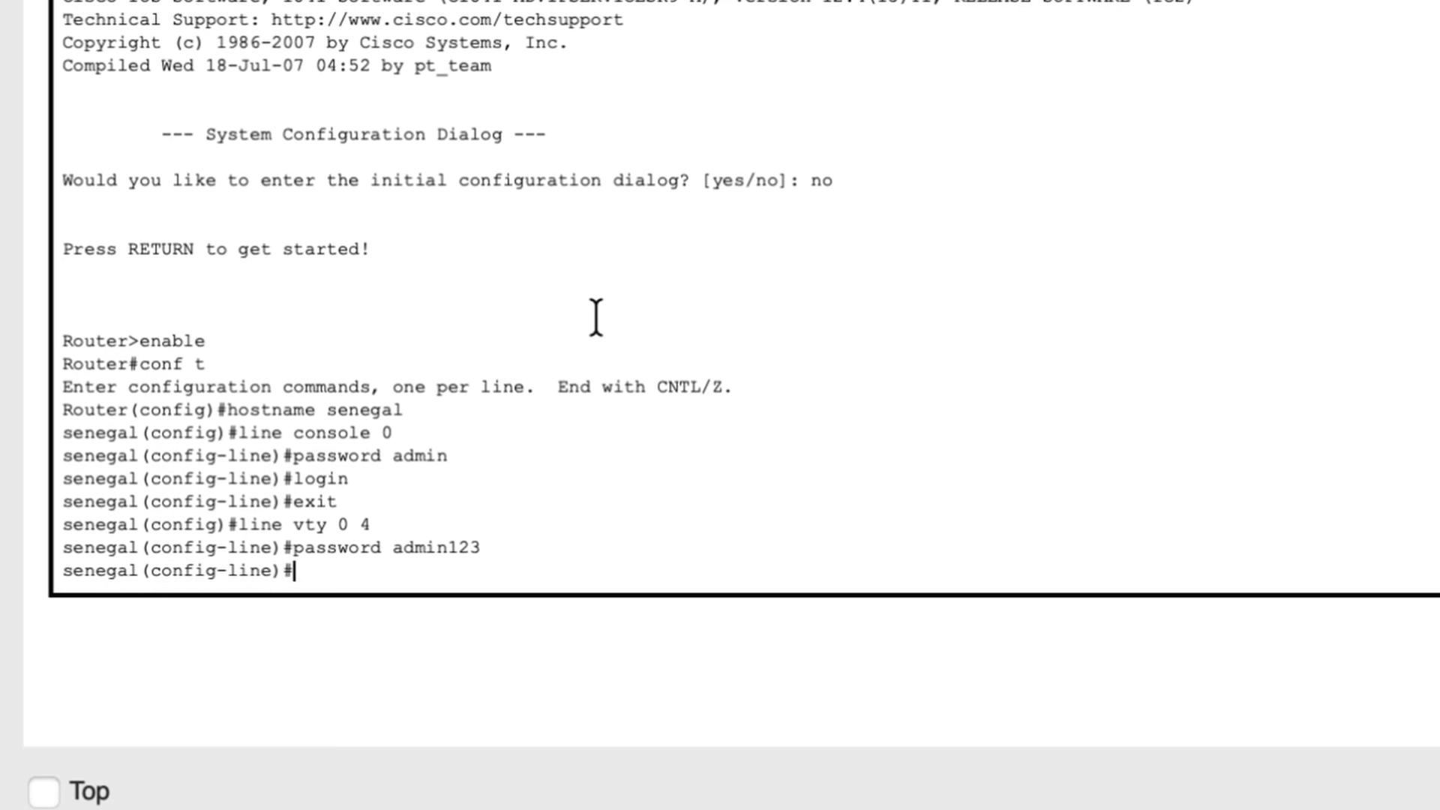
text(login)
key(Return)
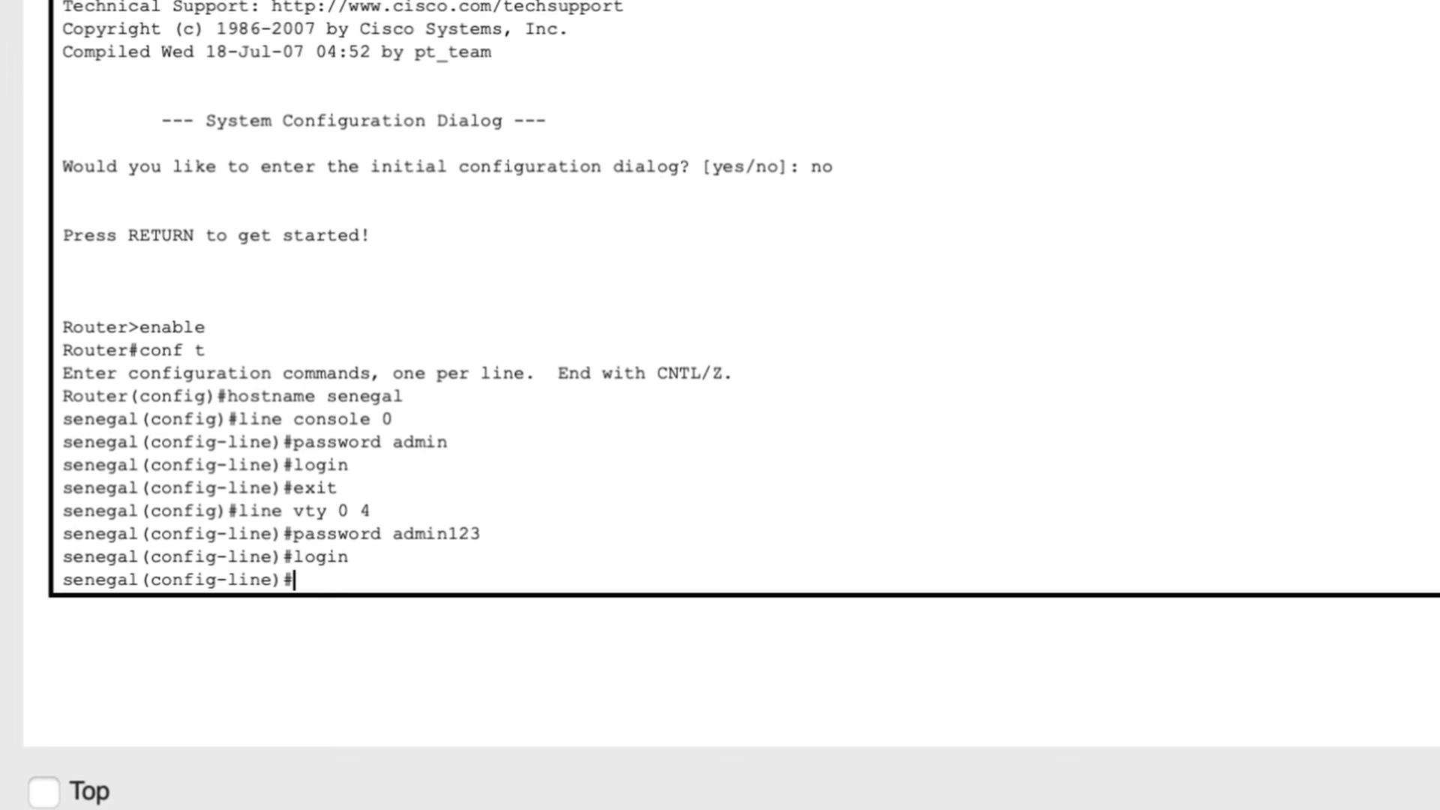
text(exit)
key(Return)
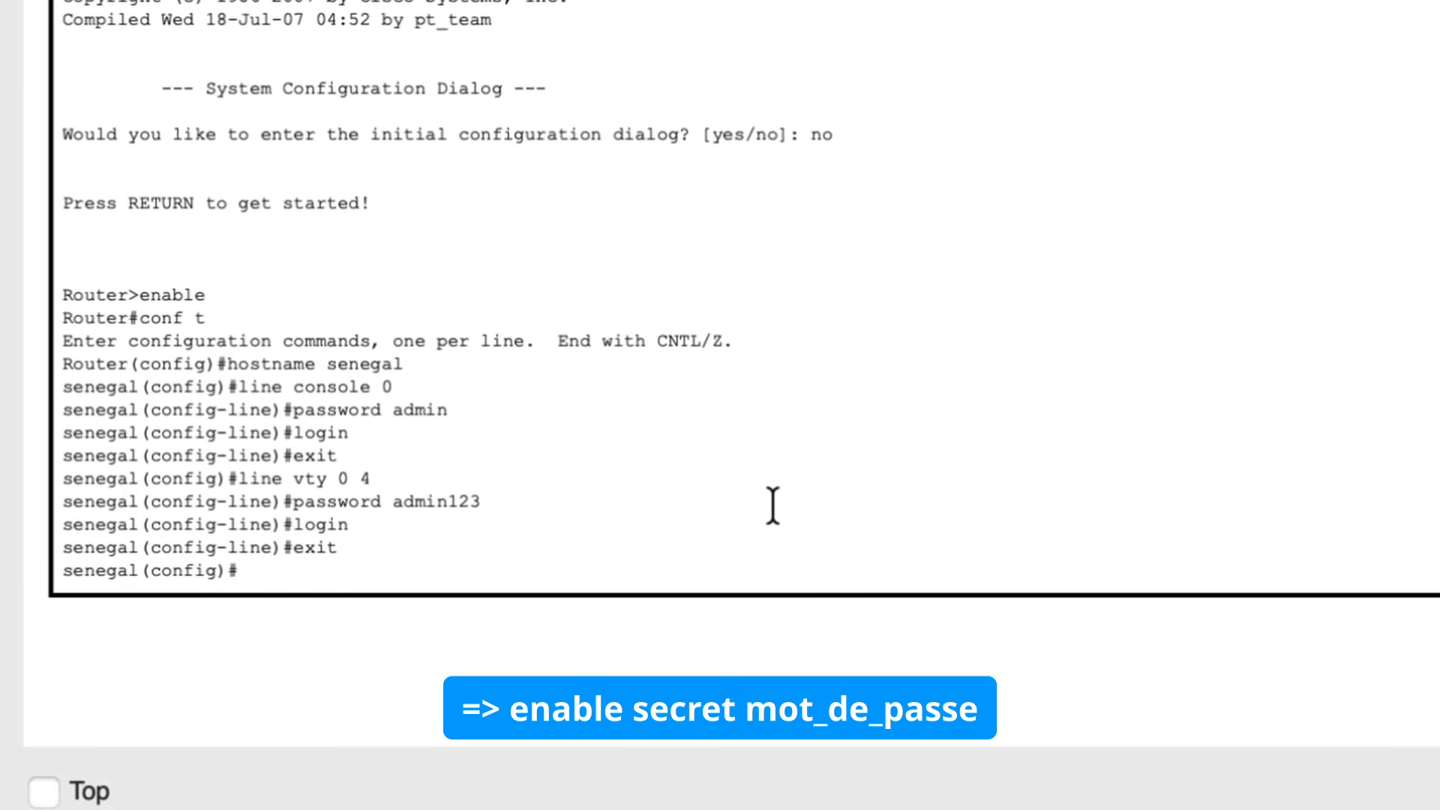
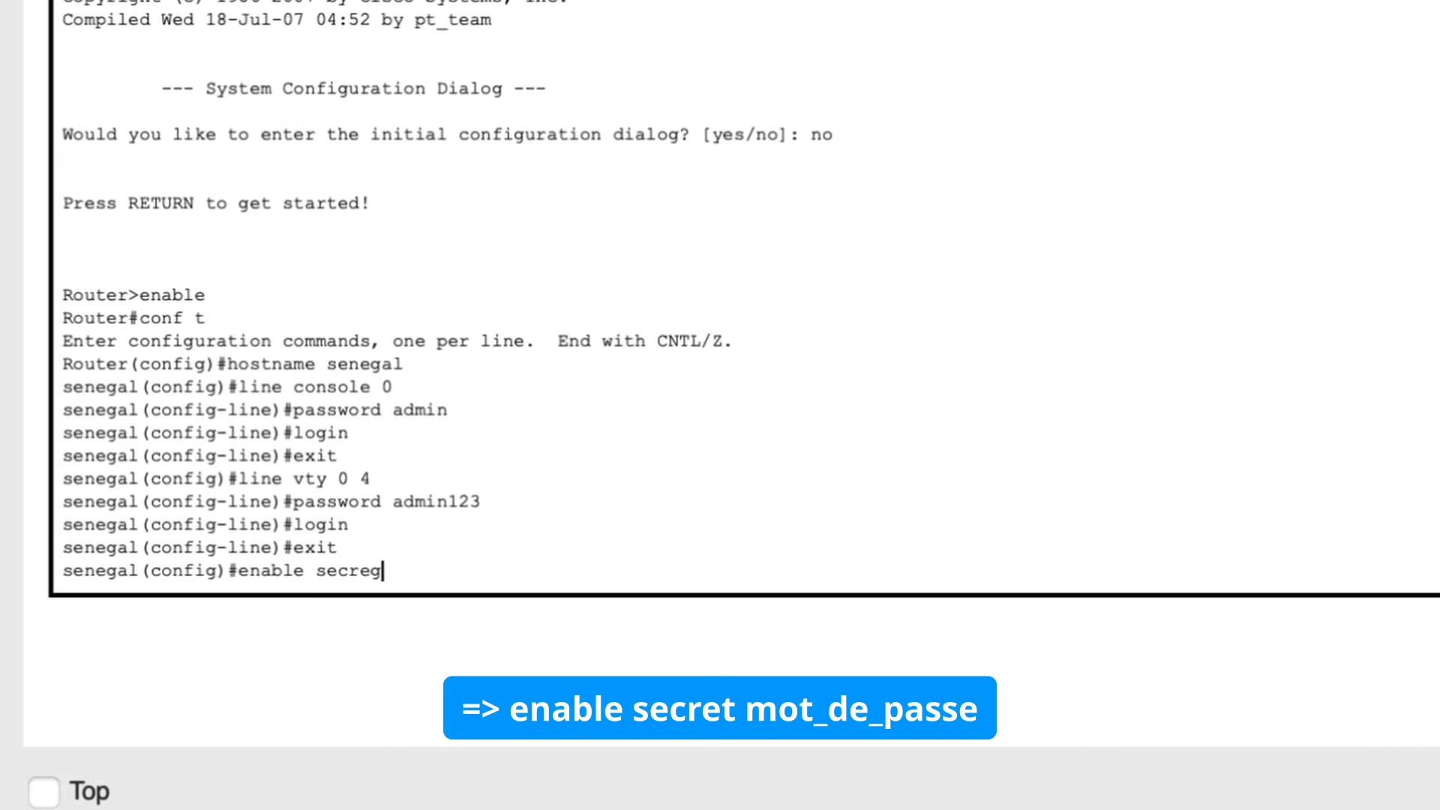
Step: Set the enable secret password in global configuration mode
key(BackSpace)
key(BackSpace)
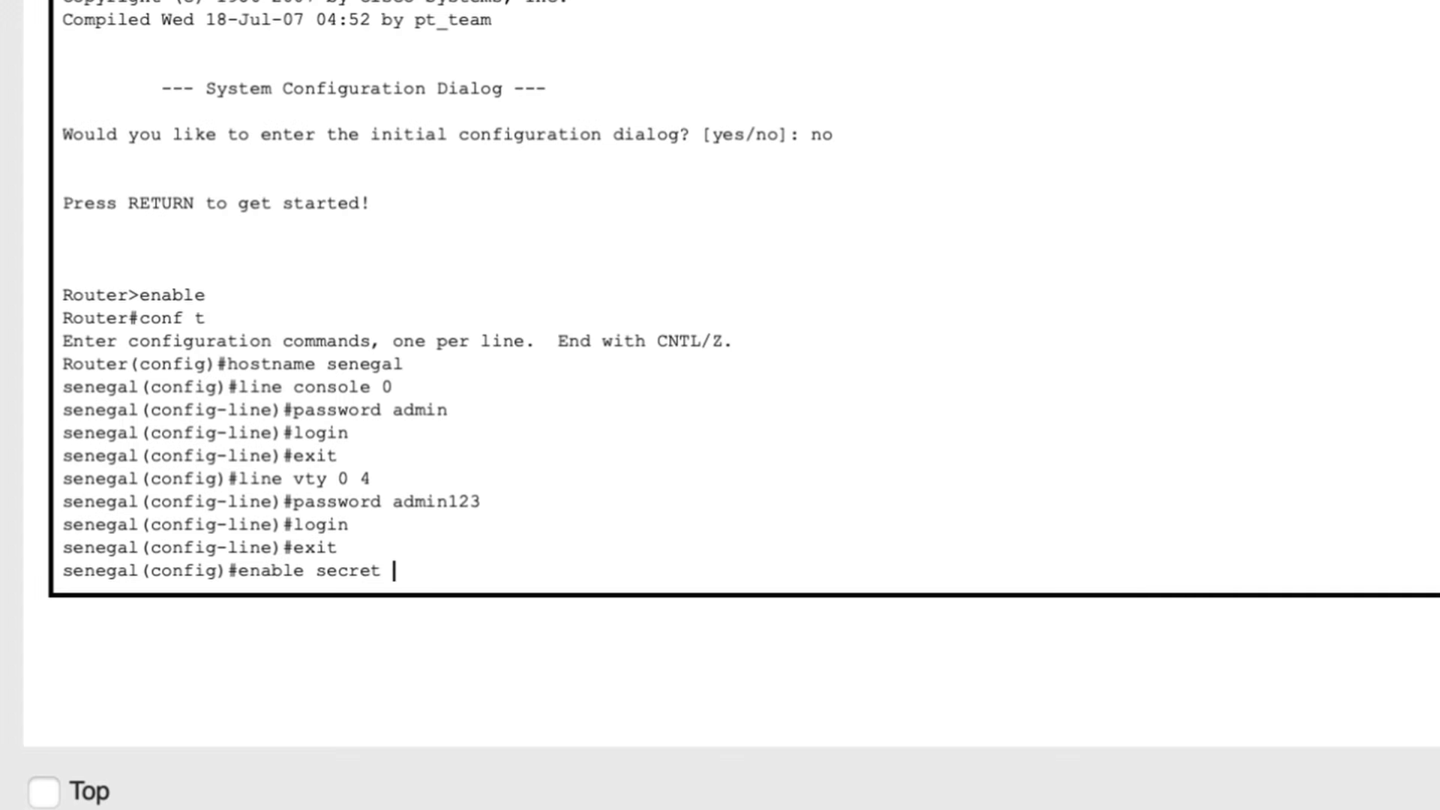
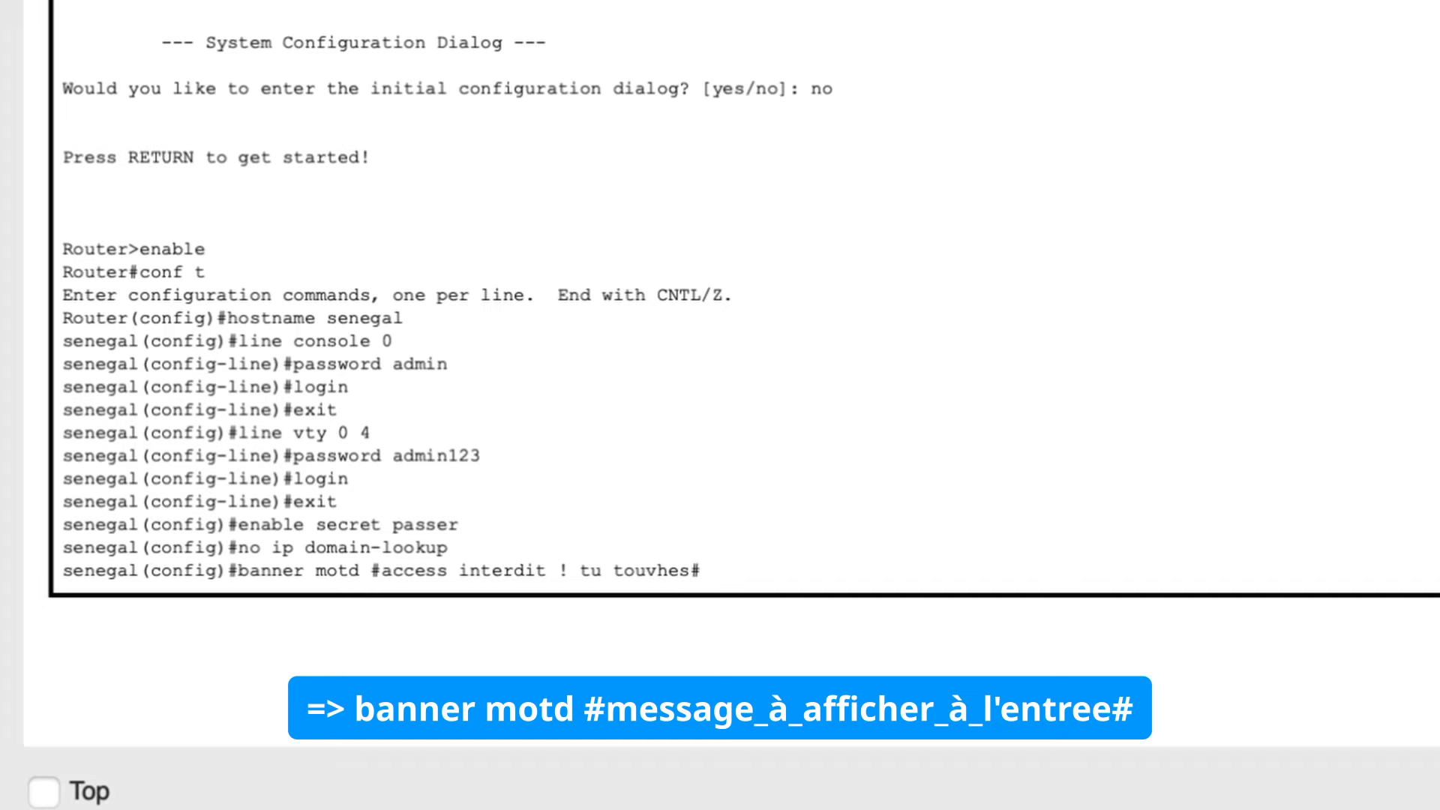
Step: Complete the MOTD banner as 'access interdit ! tu touches, tu payes', fixing the typo in 'touches', and enter it
text(, tu payes)
key(Left)
key(Left)
key(Left)
key(Left)
key(Left)
key(Left)
key(Left)
key(Left)
key(Left)
key(Left)
key(Left)
key(Left)
key(Left)
key(Left)
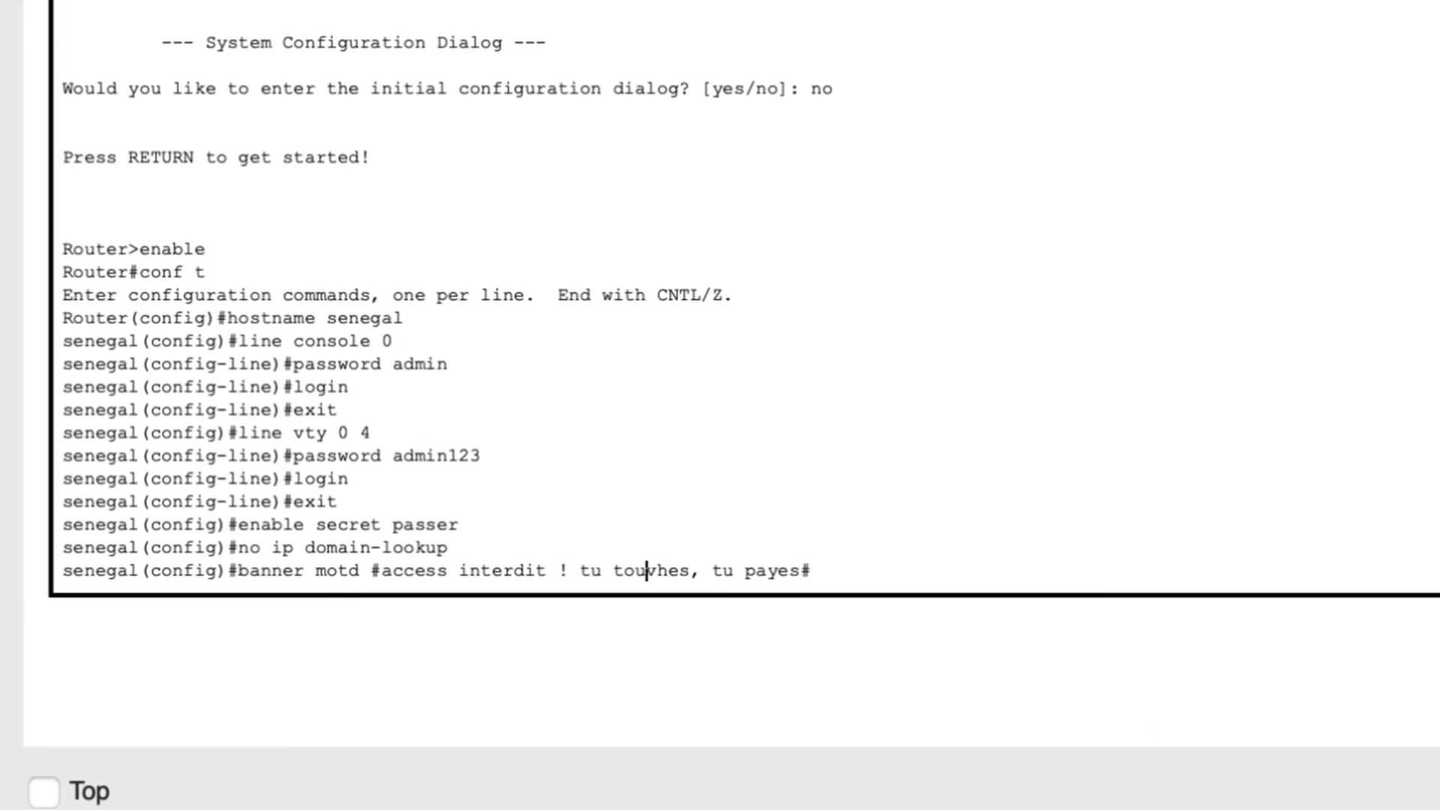
key(Delete)
text(c)
key(Right)
key(Right)
key(Right)
key(Right)
key(Right)
key(Right)
key(Right)
key(Right)
key(Right)
key(Right)
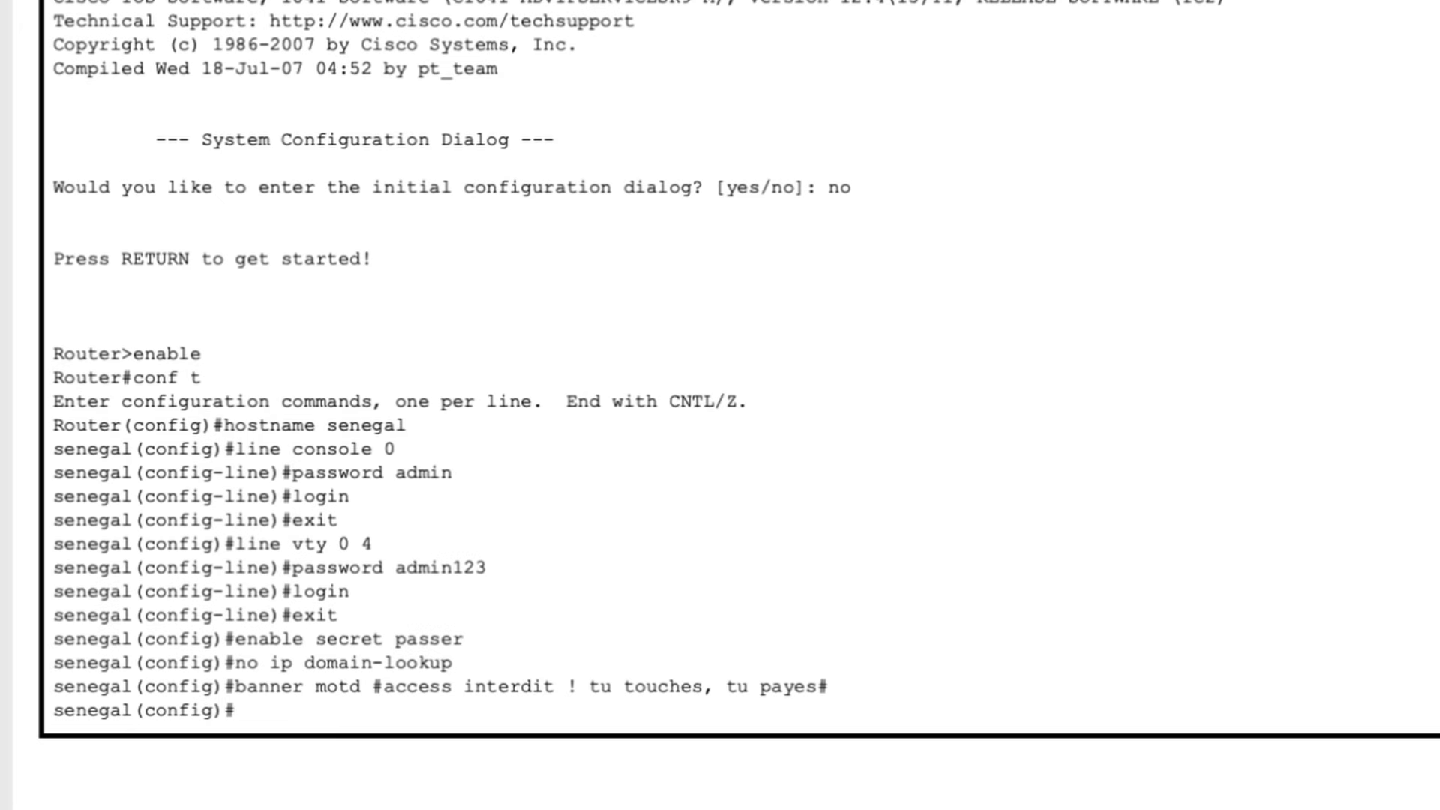
key(Return)
key(Return)
key(Return)
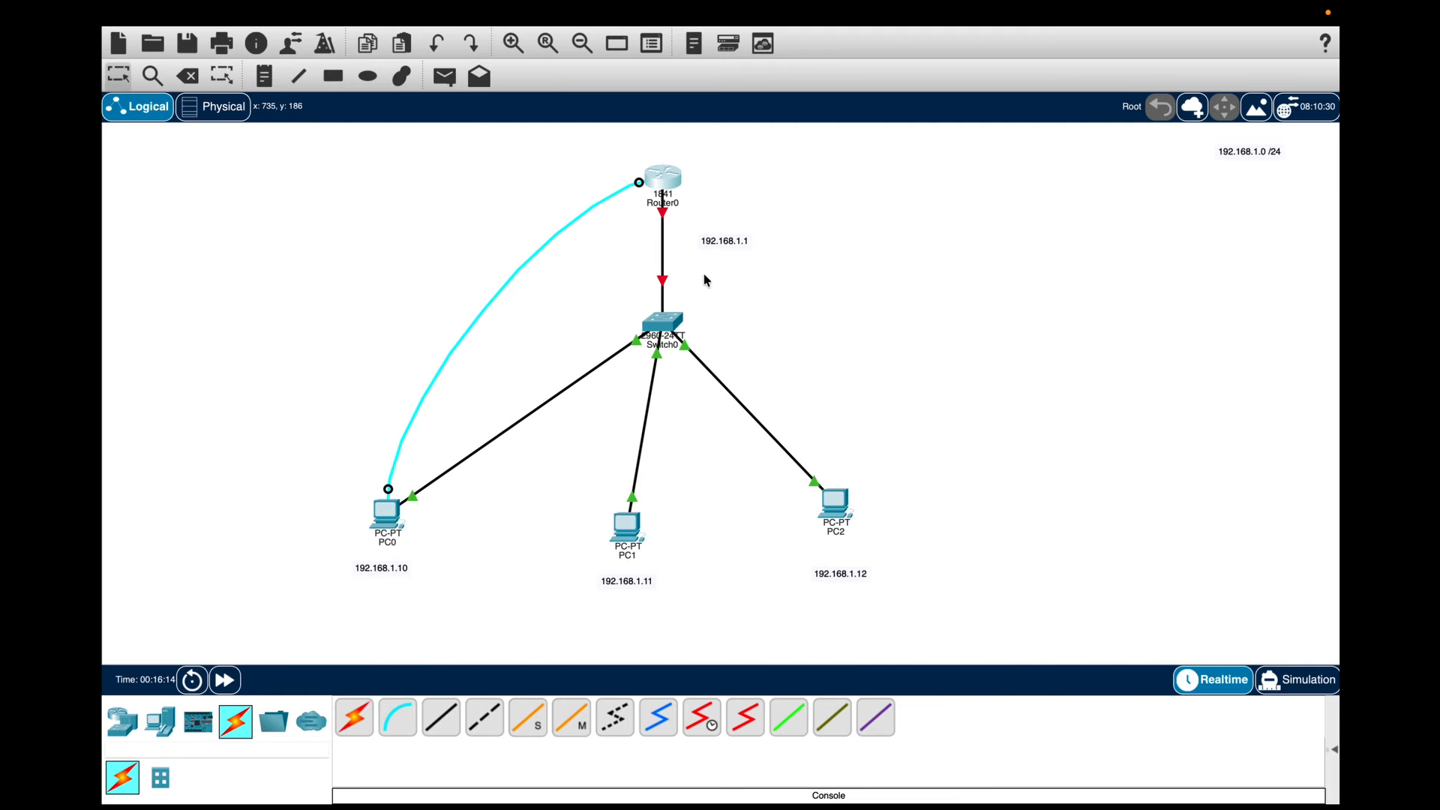
Step: Enter interface configuration mode for FastEthernet0/0 with int fa0/0
mouse_move(663, 256)
mouse_move(662, 216)
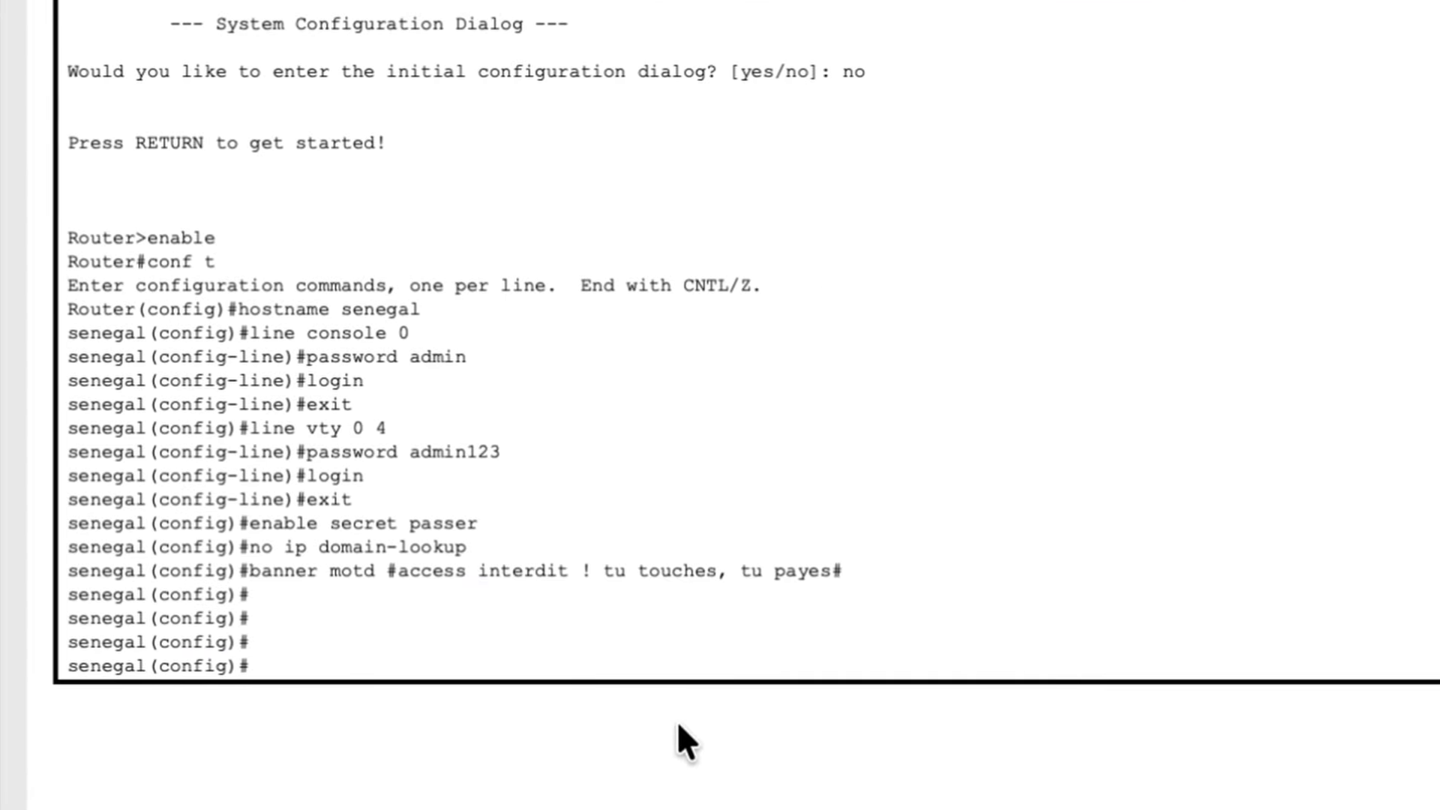
text(in)
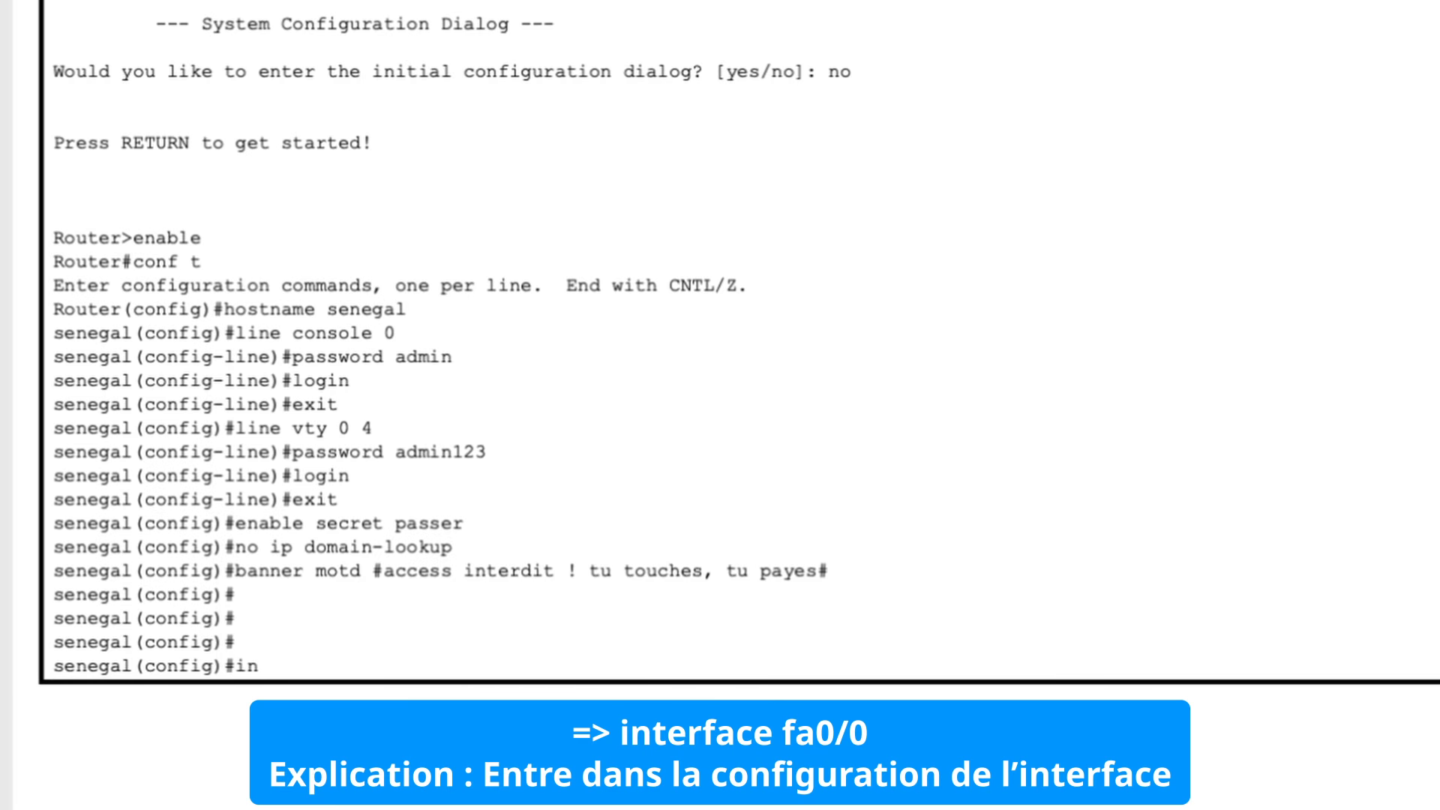
text(t)
text(er)
key(BackSpace)
key(BackSpace)
text(fa0/0)
key(Return)
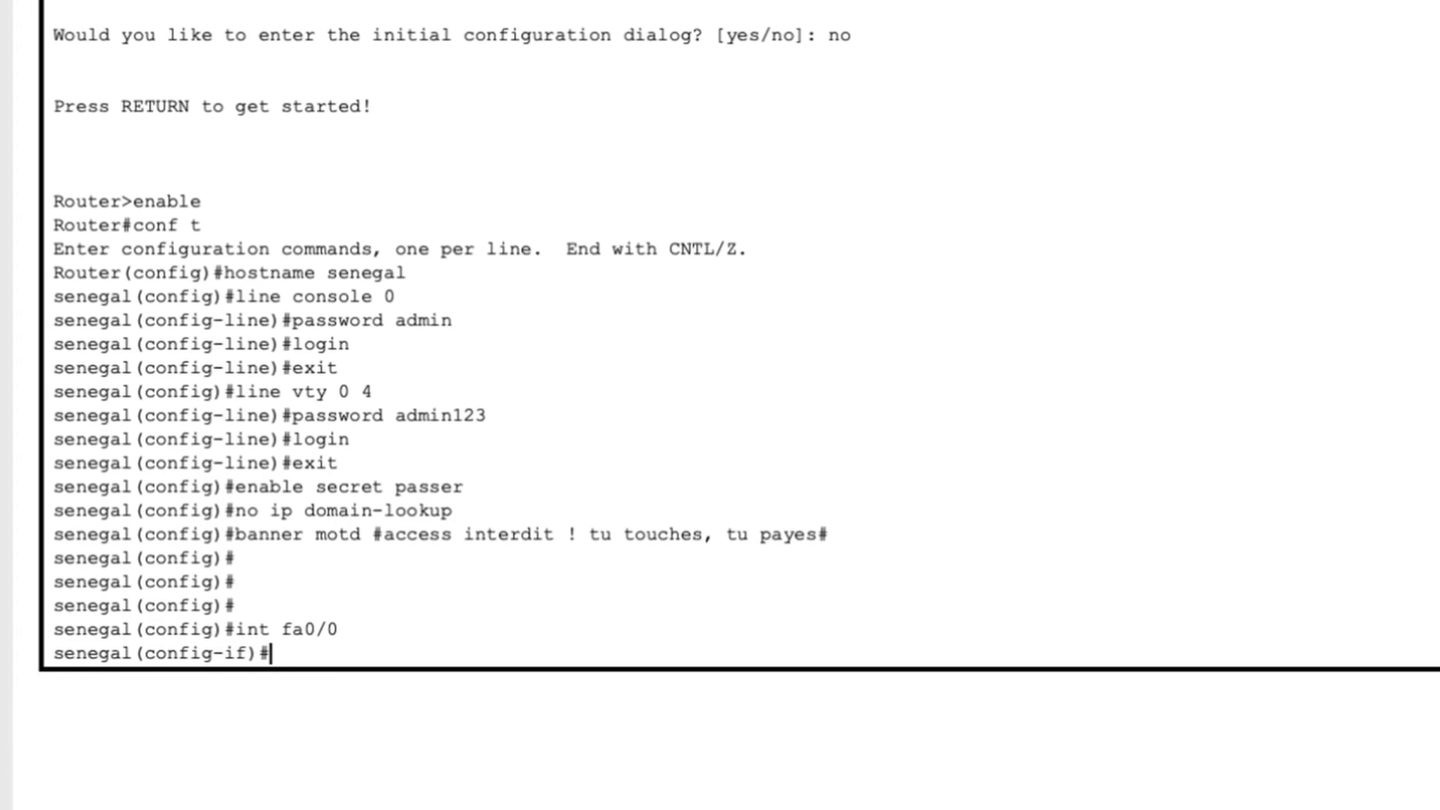
Step: Assign the interface IP address 192.168.1.1 with subnet mask 255.255.255.0
text(ip address)
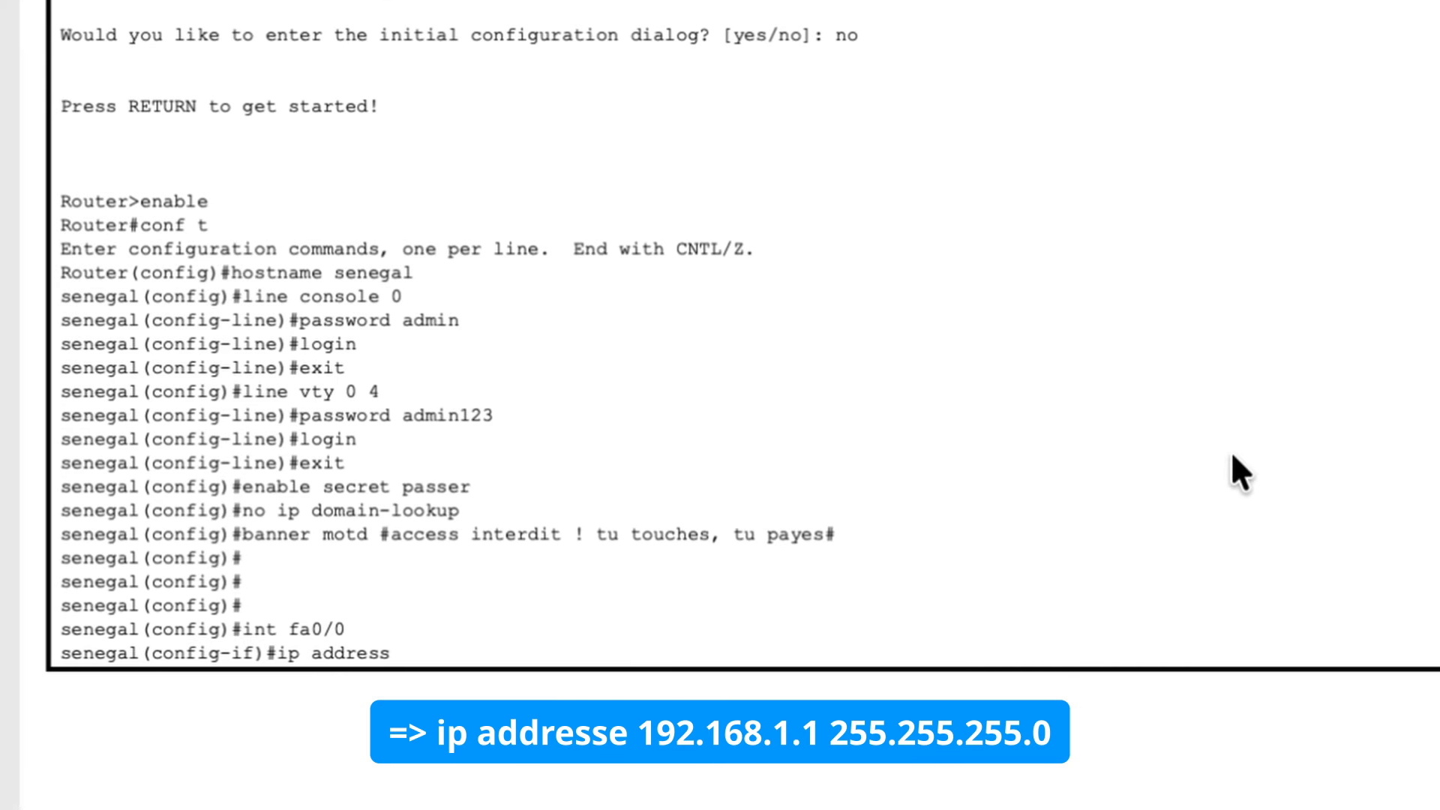
text(192.16)
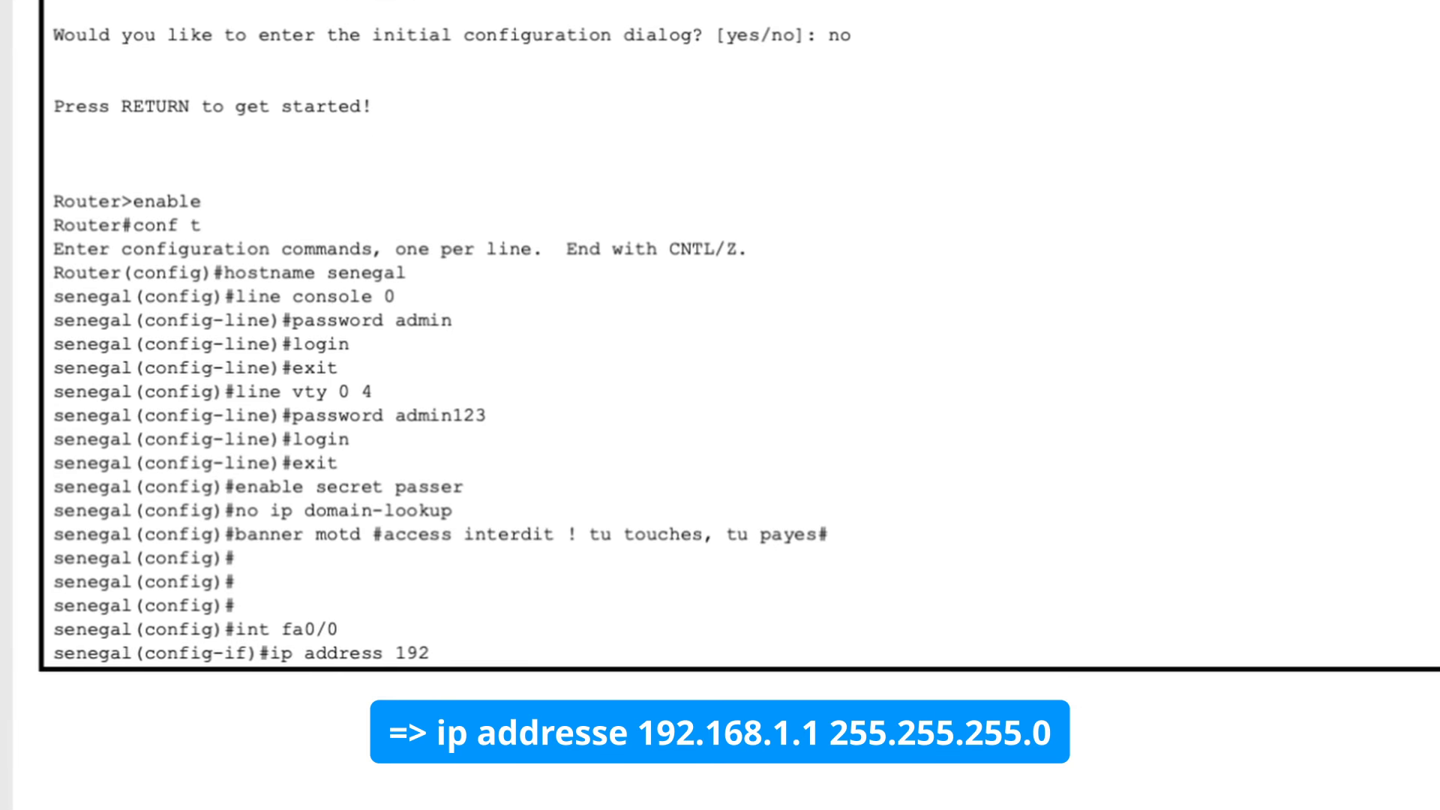
text(8.1.1)
text(255.255.255.0)
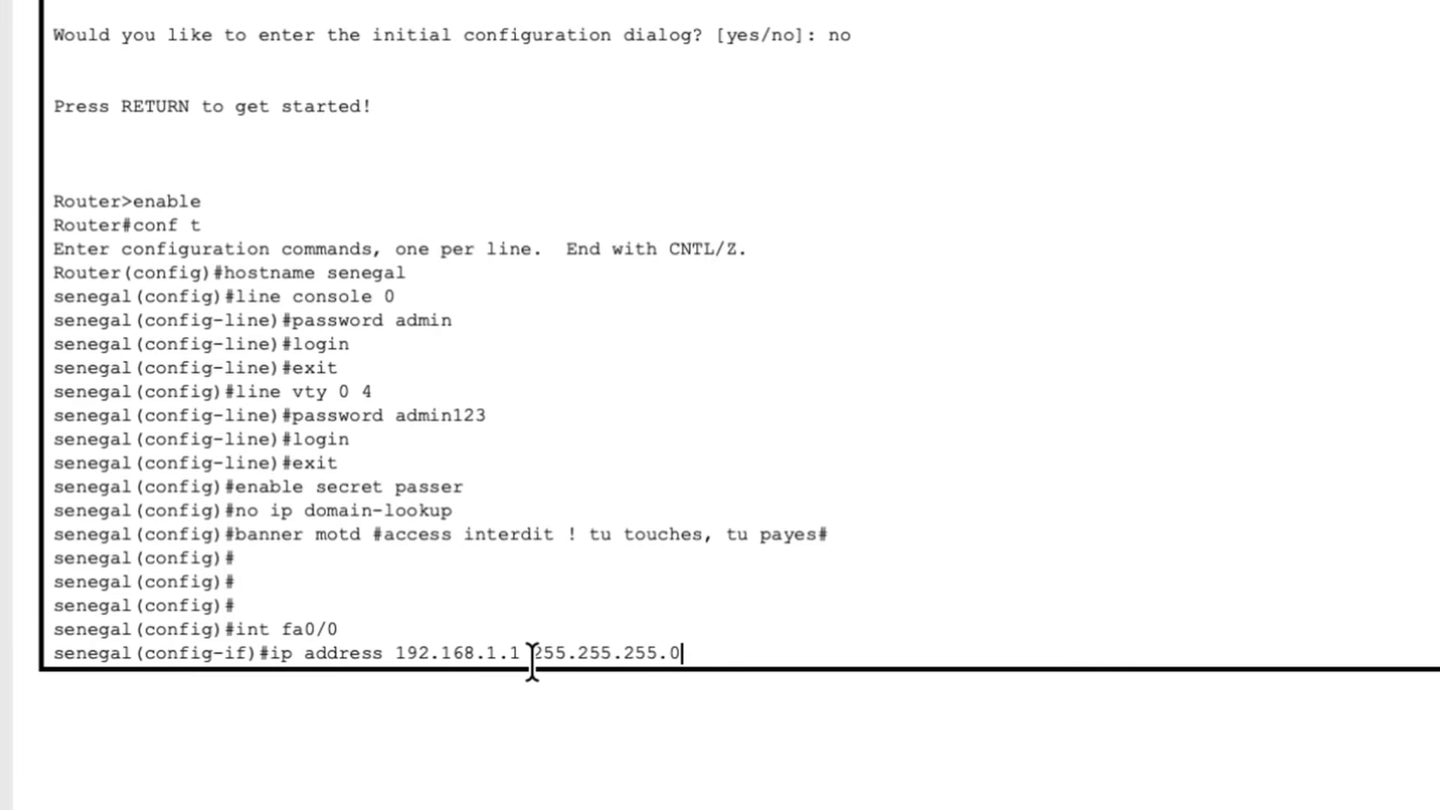
key(Return)
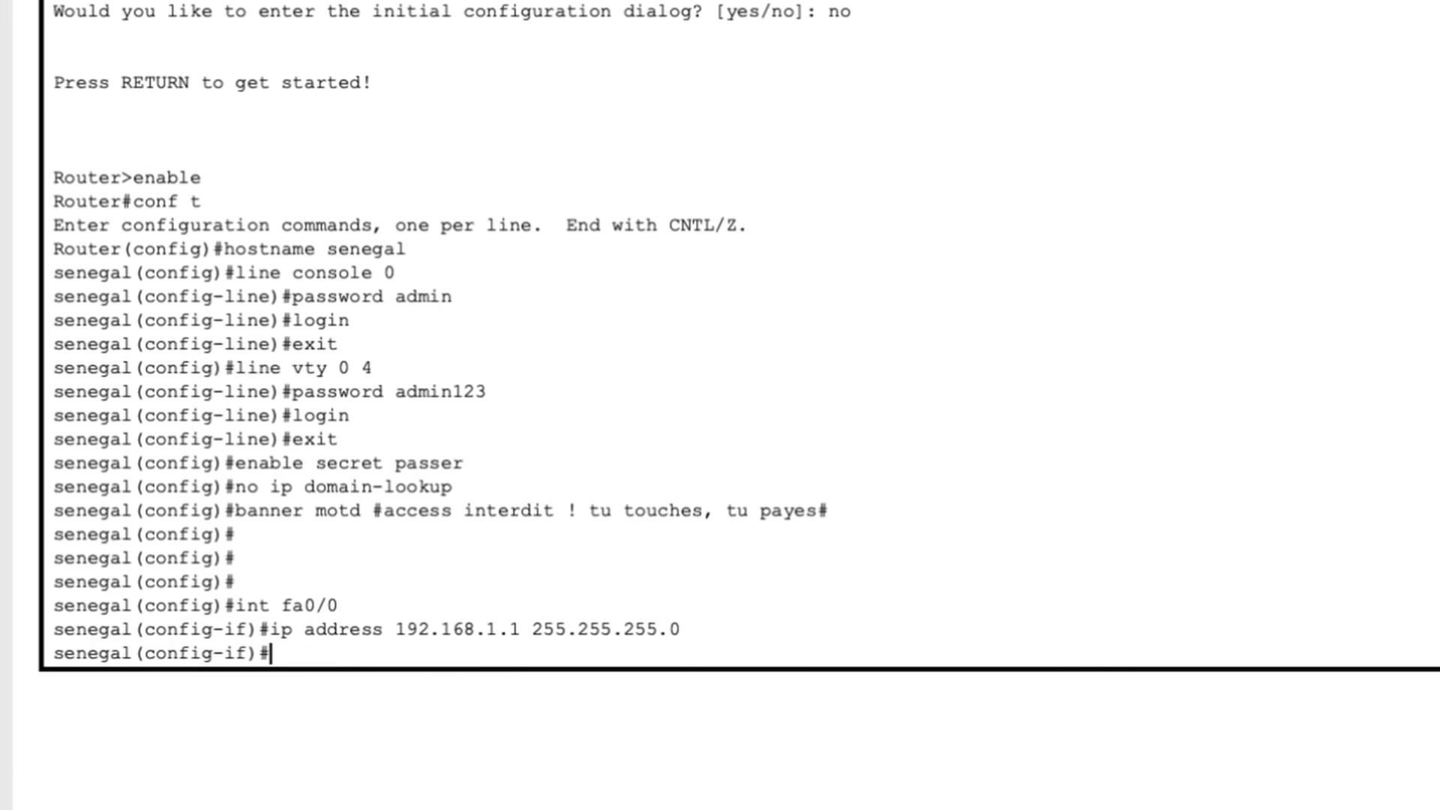
Step: Enable the interface with the no shutdown command
click(851, 645)
text(no shutd)
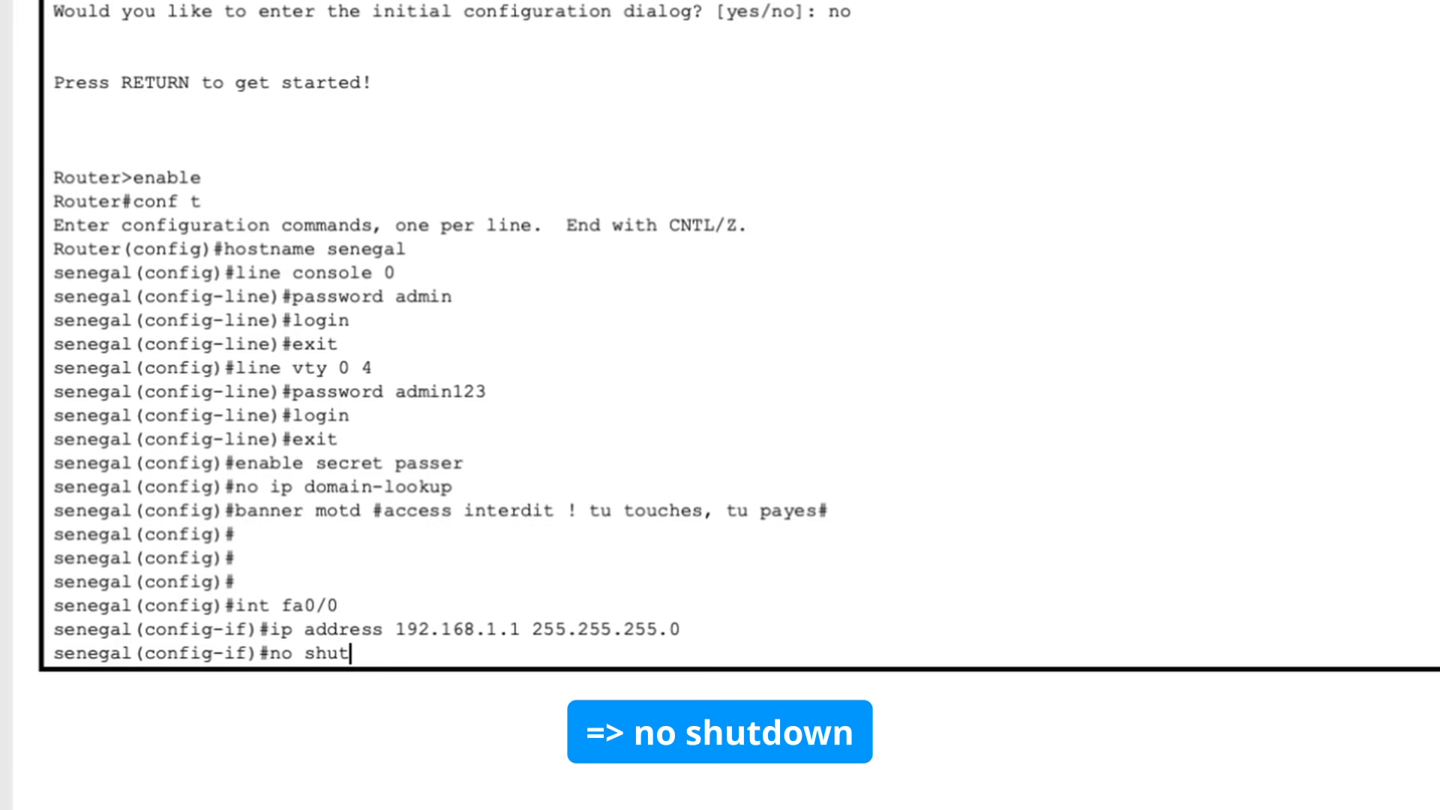
text(own)
key(Return)
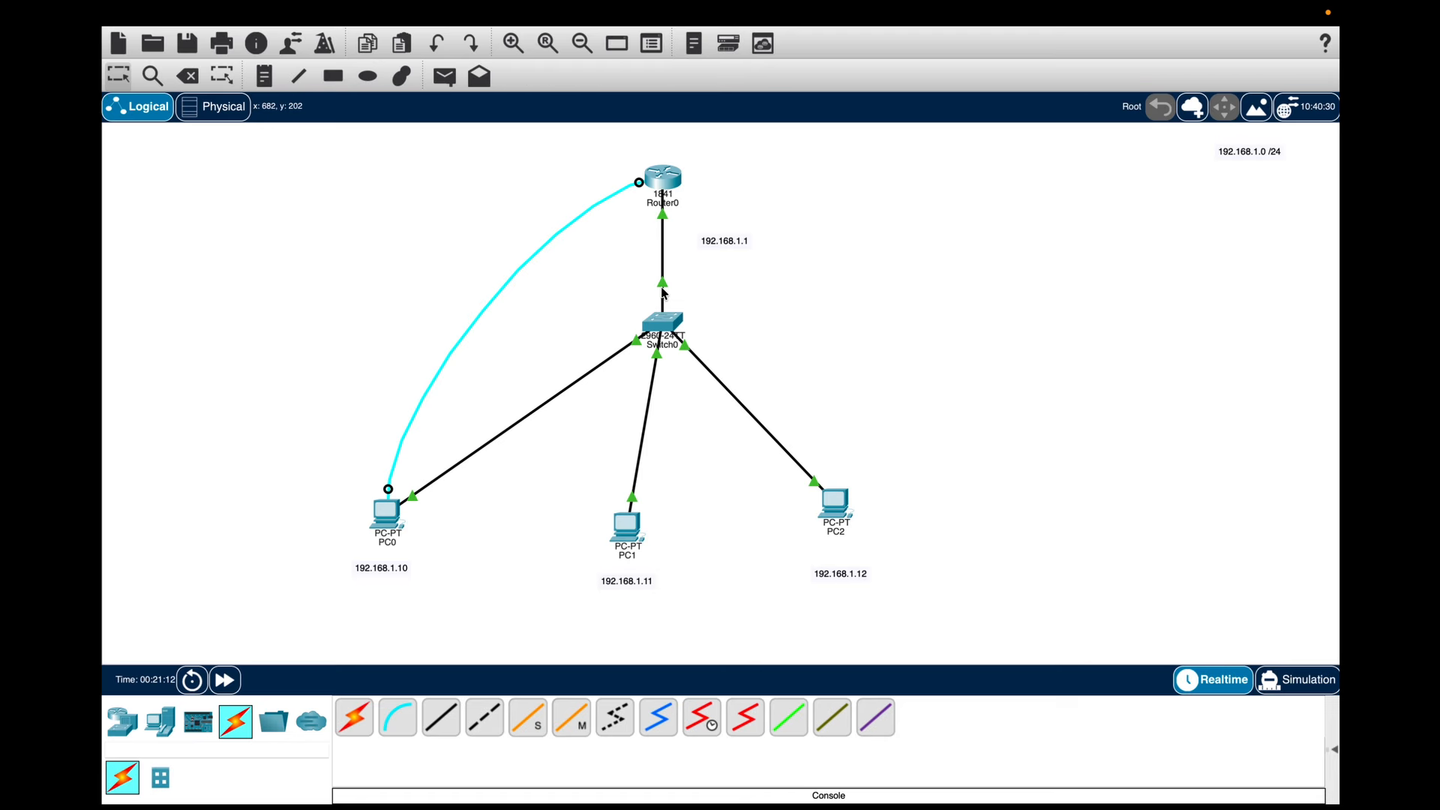
Step: Leave interface configuration with exit, then return to privileged mode with end
drag(670, 199, 666, 195)
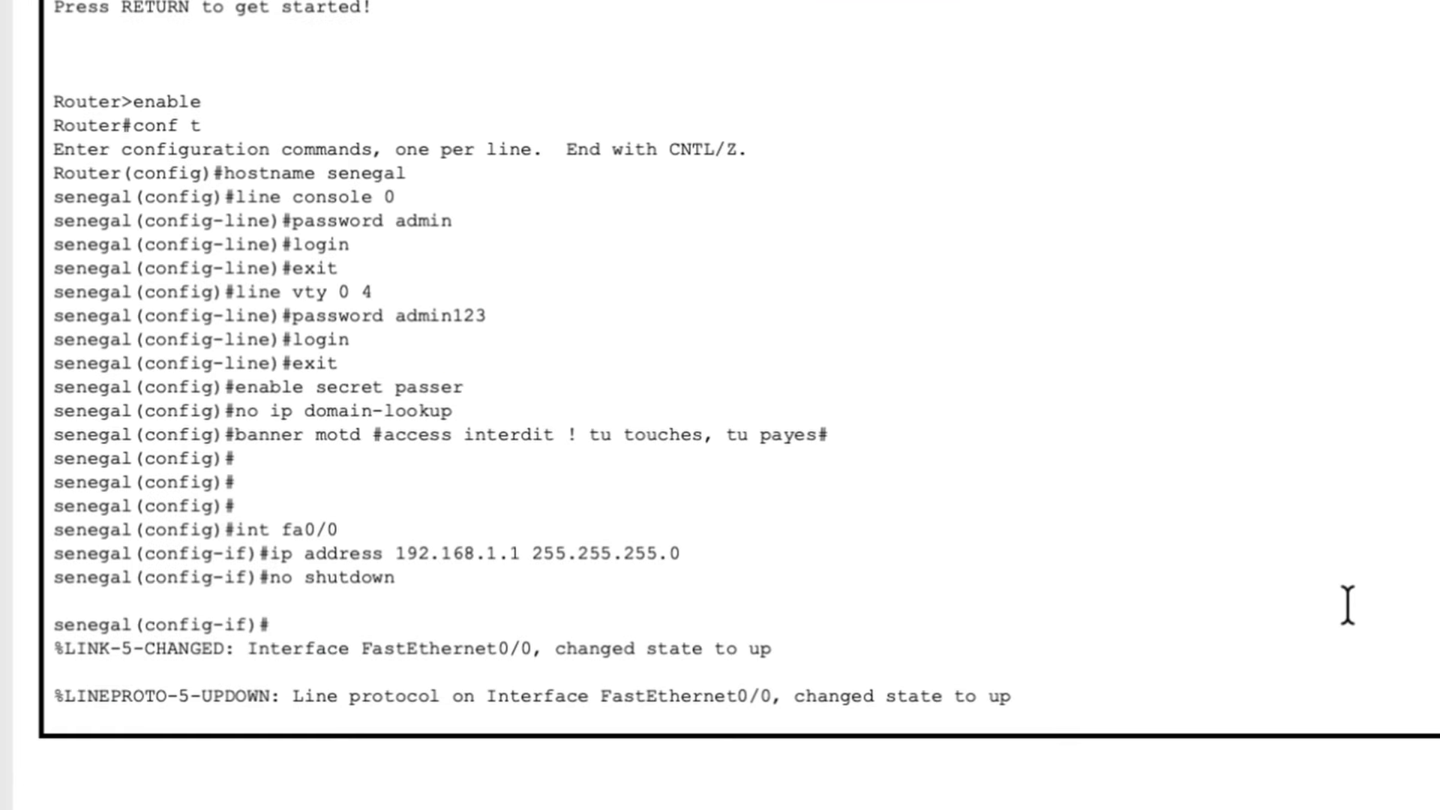
key(Return)
key(Return)
key(Return)
key(Return)
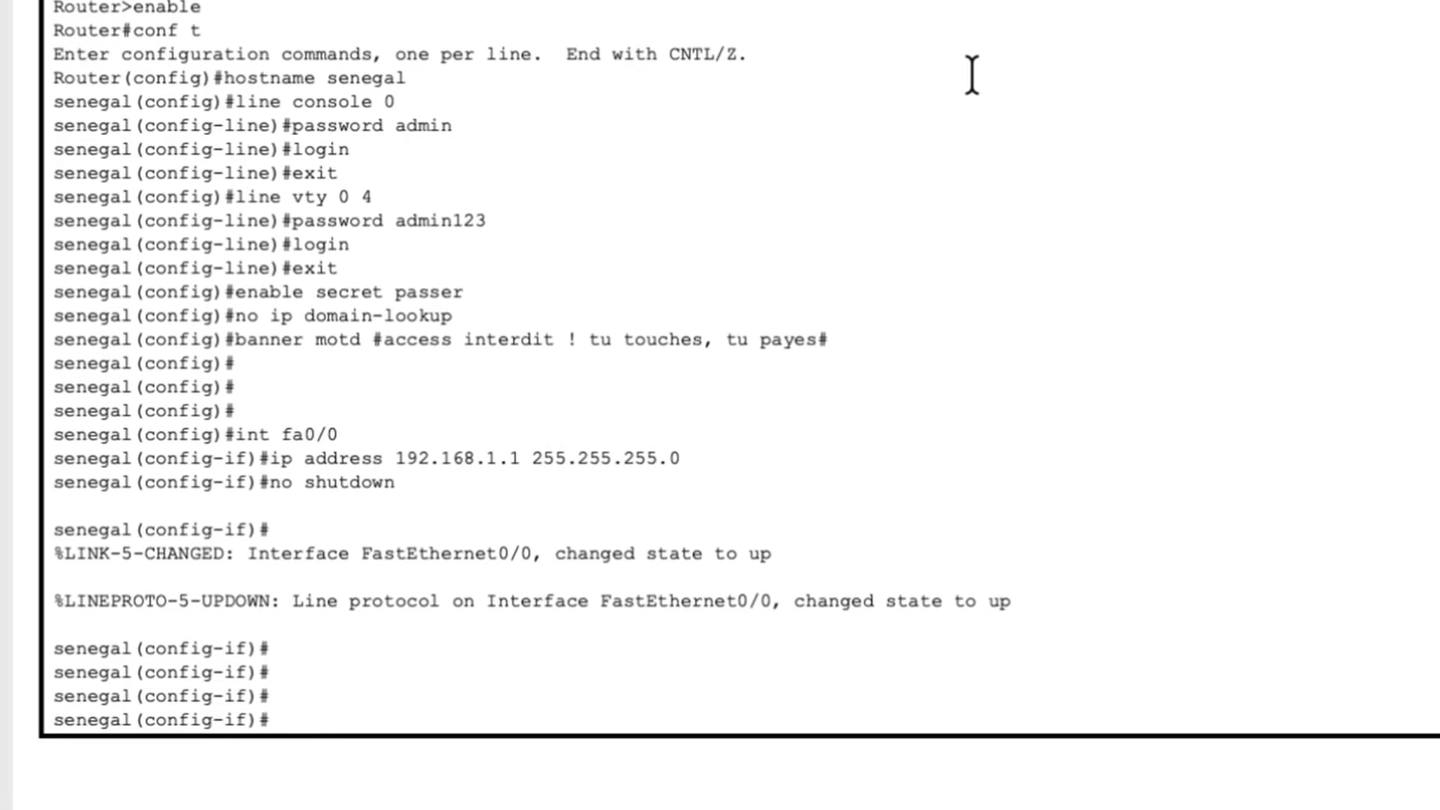
text(exit)
key(Return)
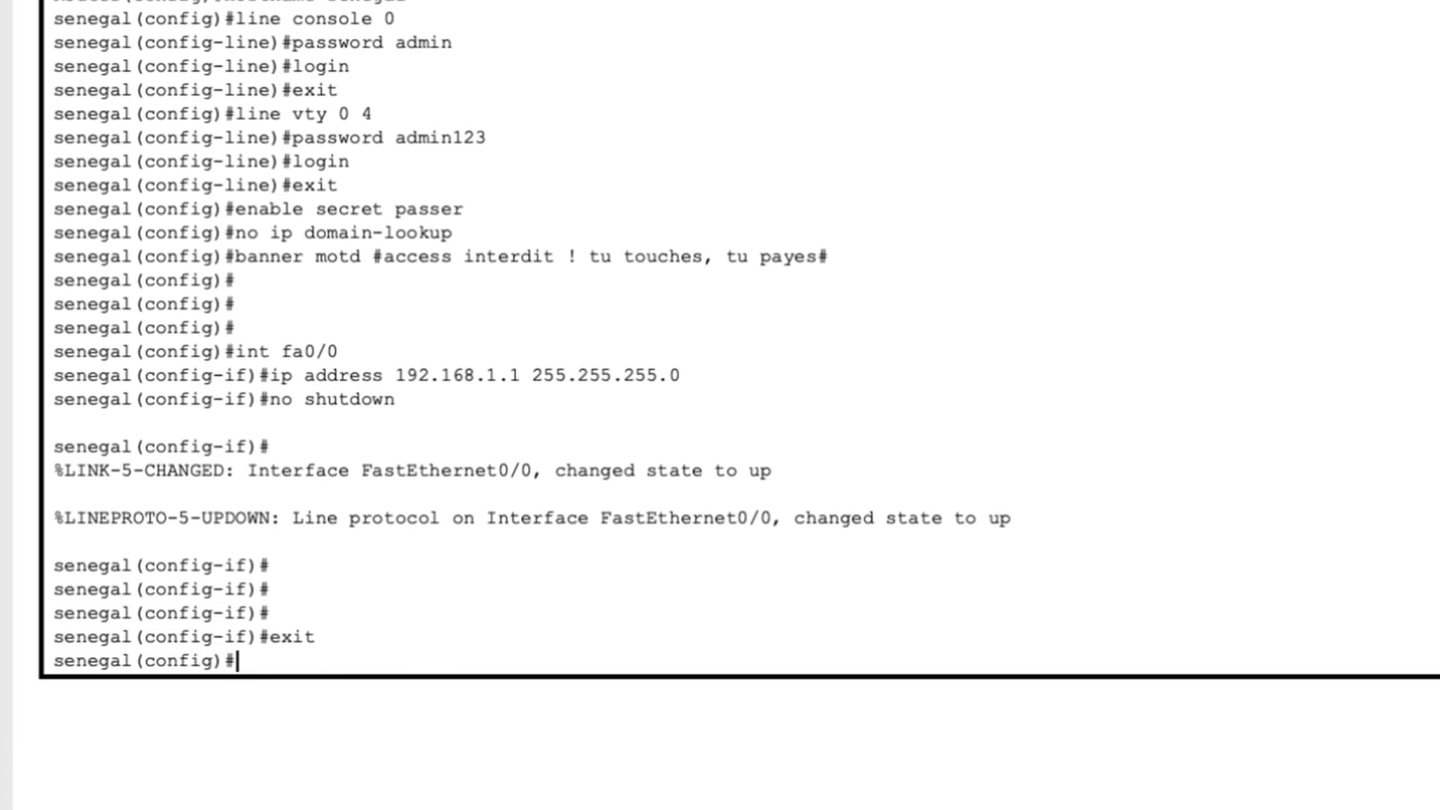
text(end)
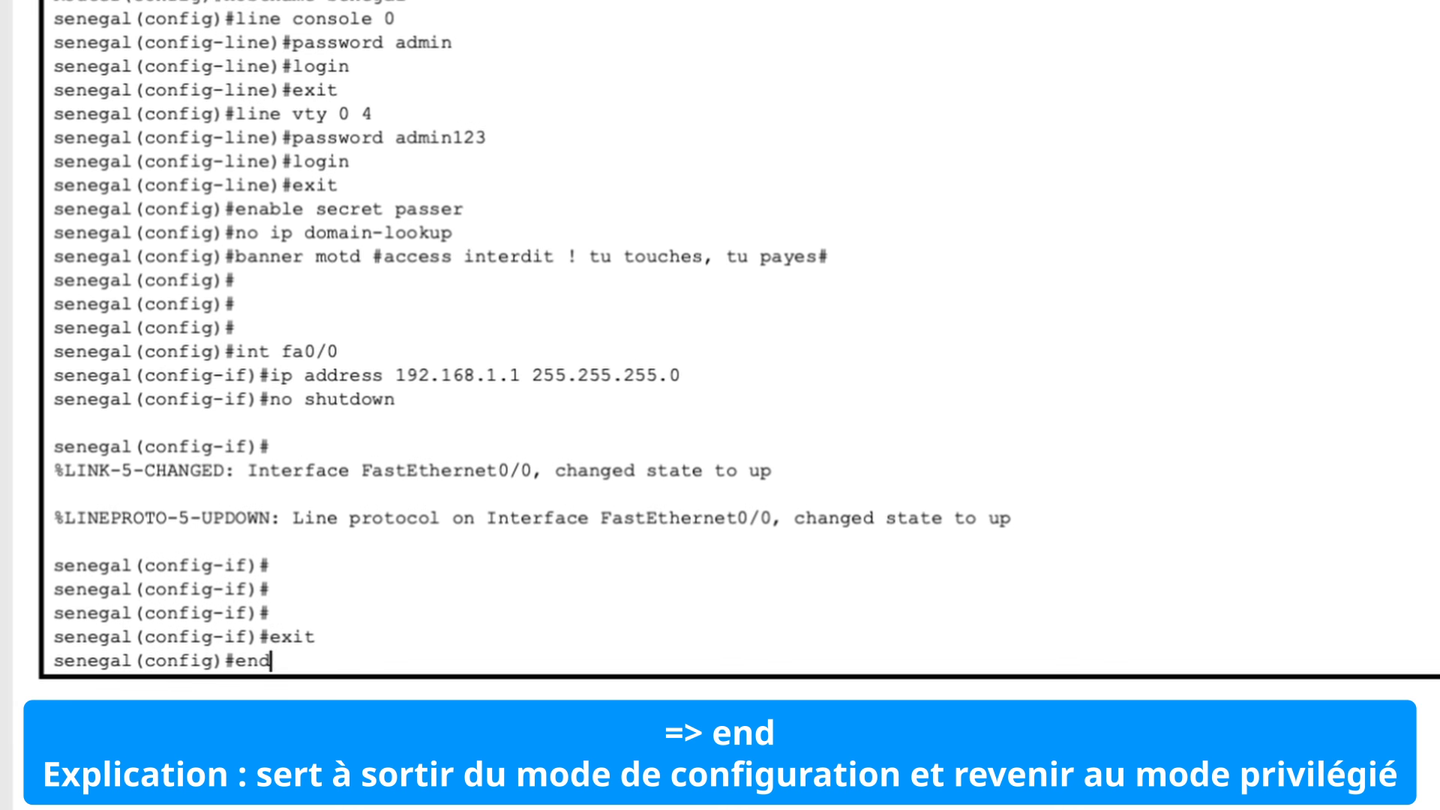
key(Return)
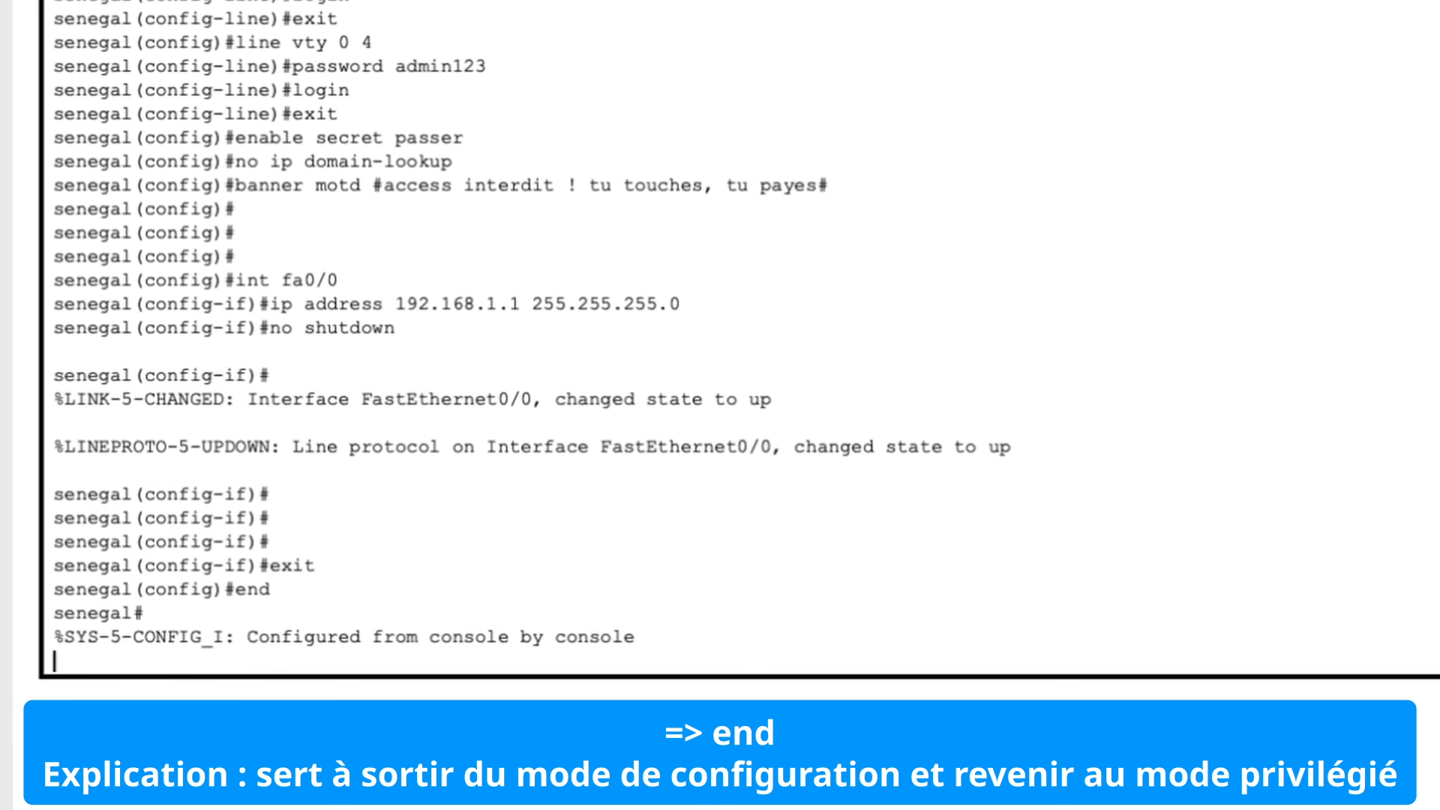
key(Return)
Step: Examine the prompts in the console output to compare the configuration modes
click(153, 664)
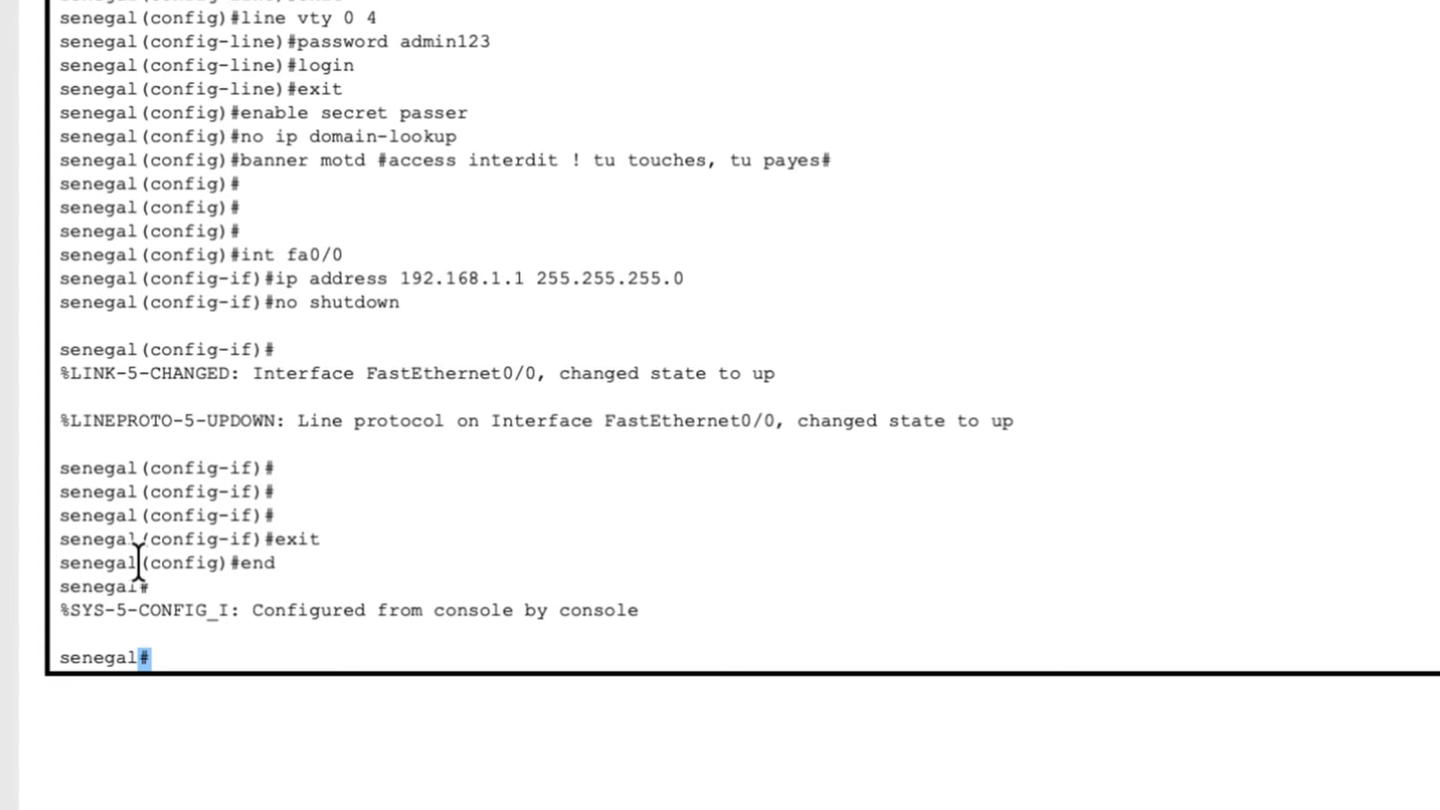
click(129, 60)
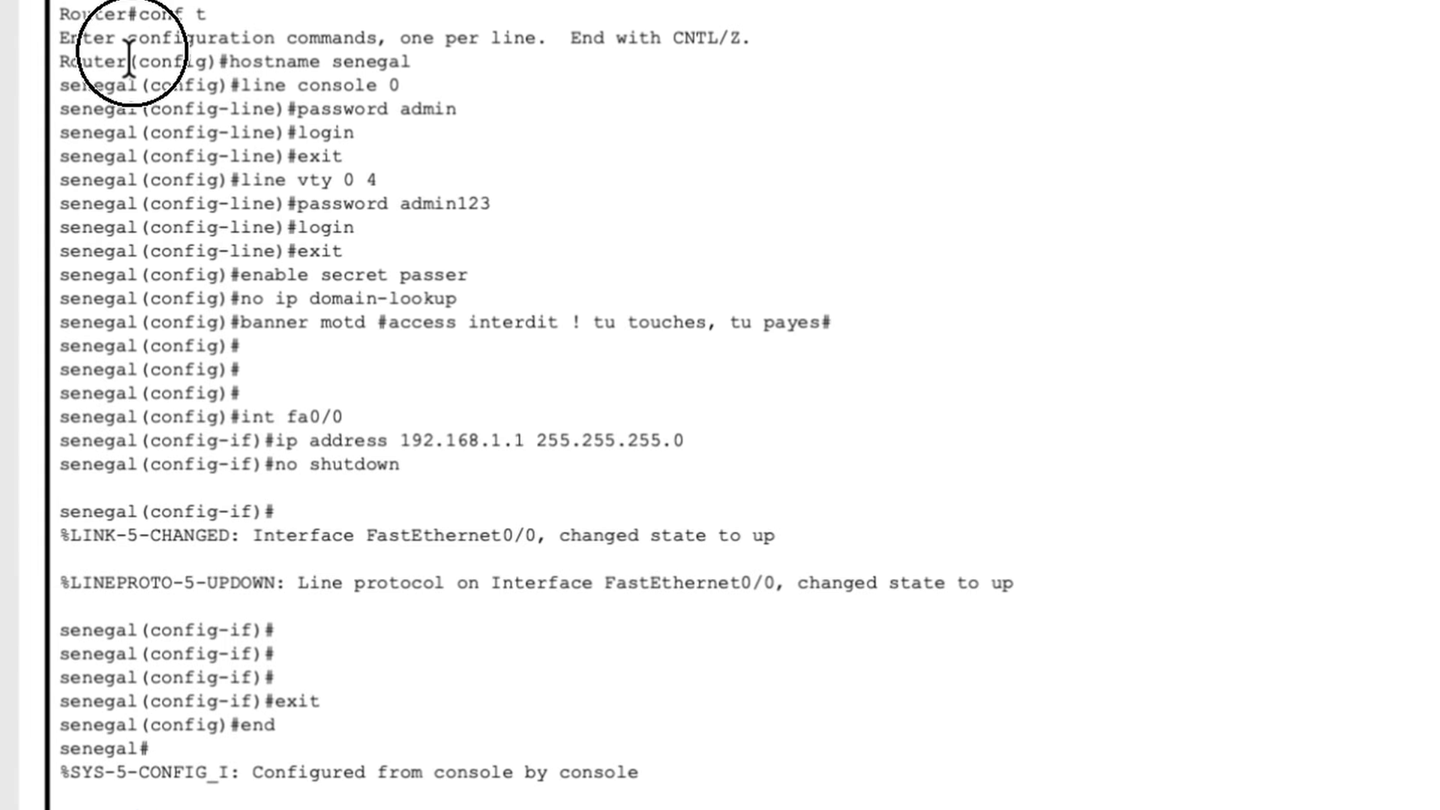
drag(129, 60, 213, 62)
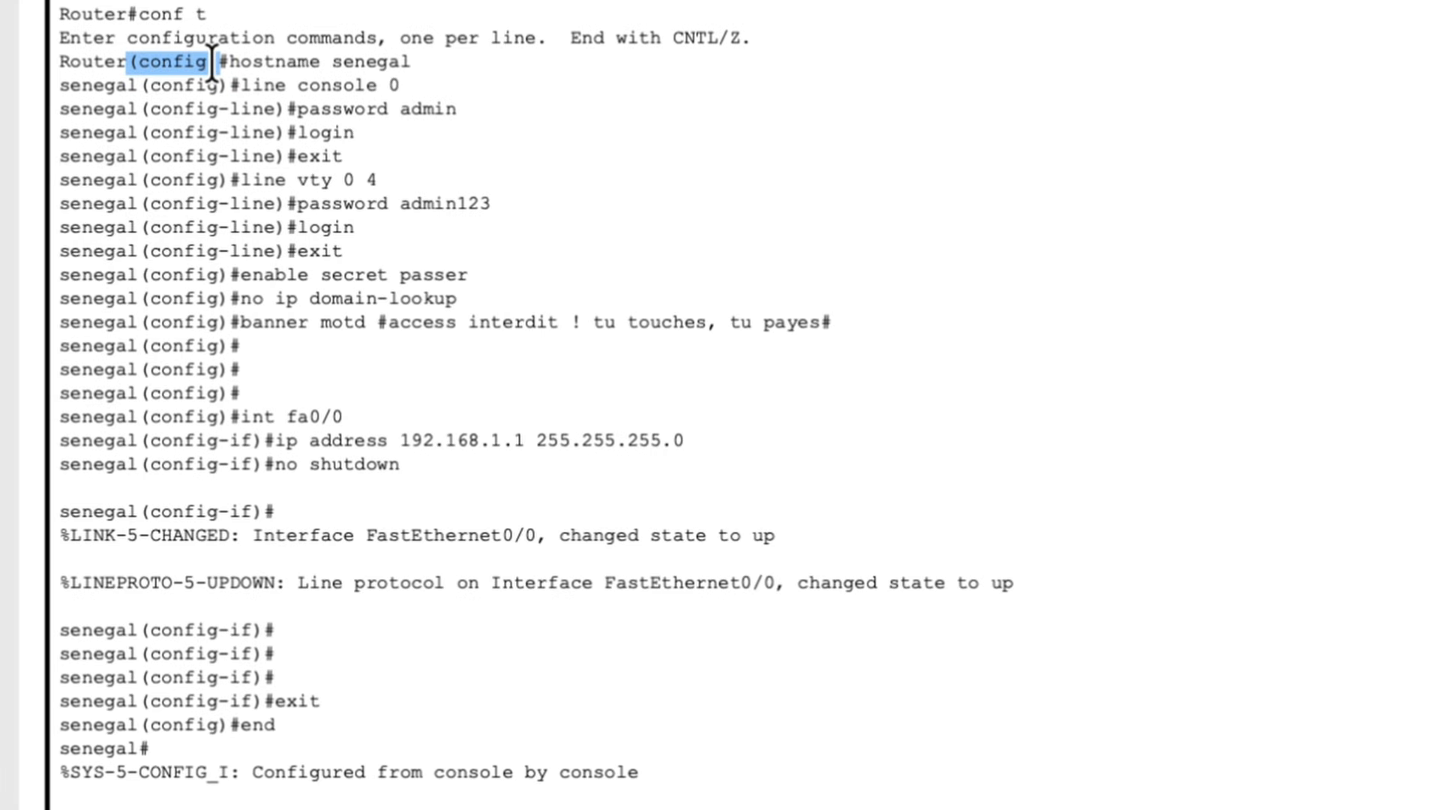
drag(131, 60, 210, 60)
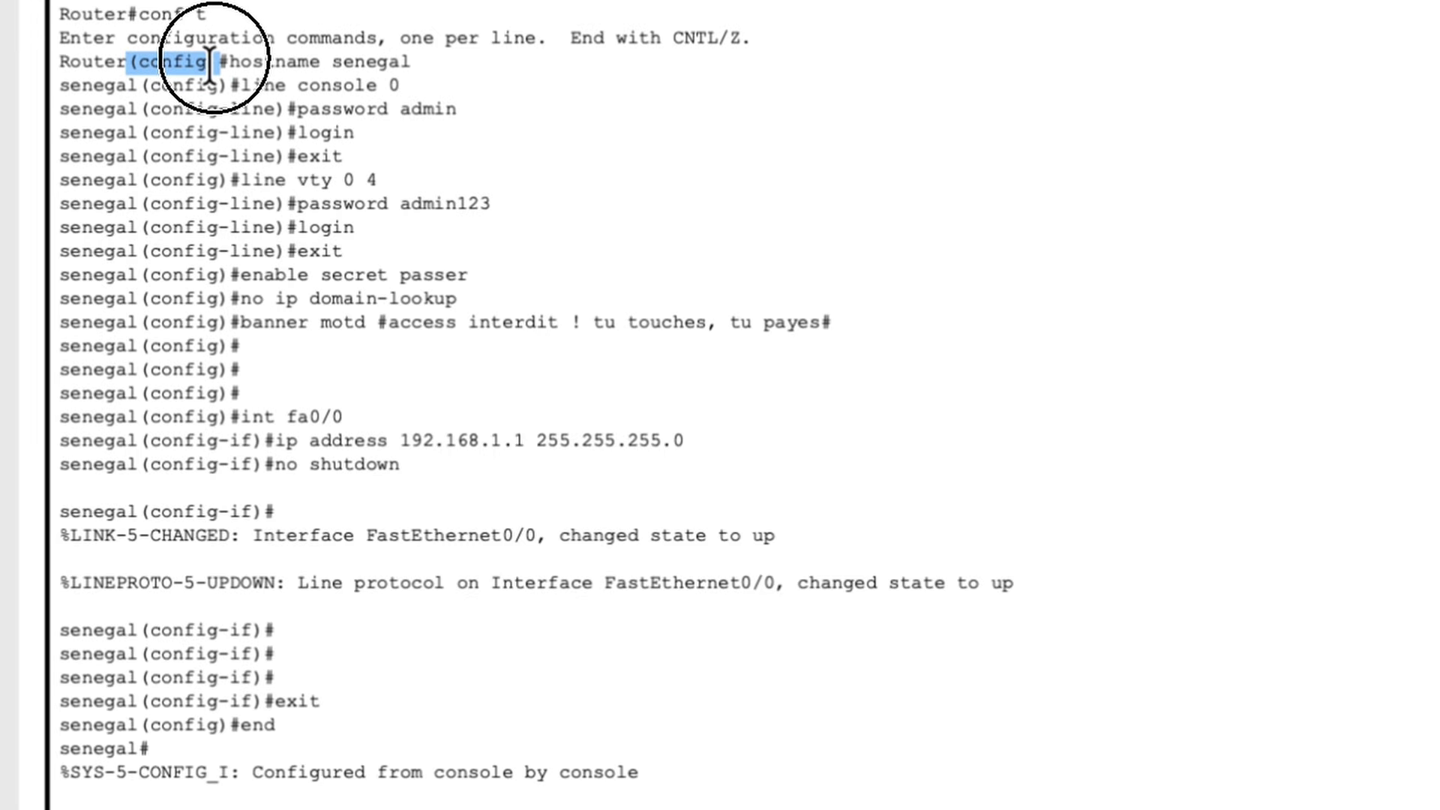
click(252, 724)
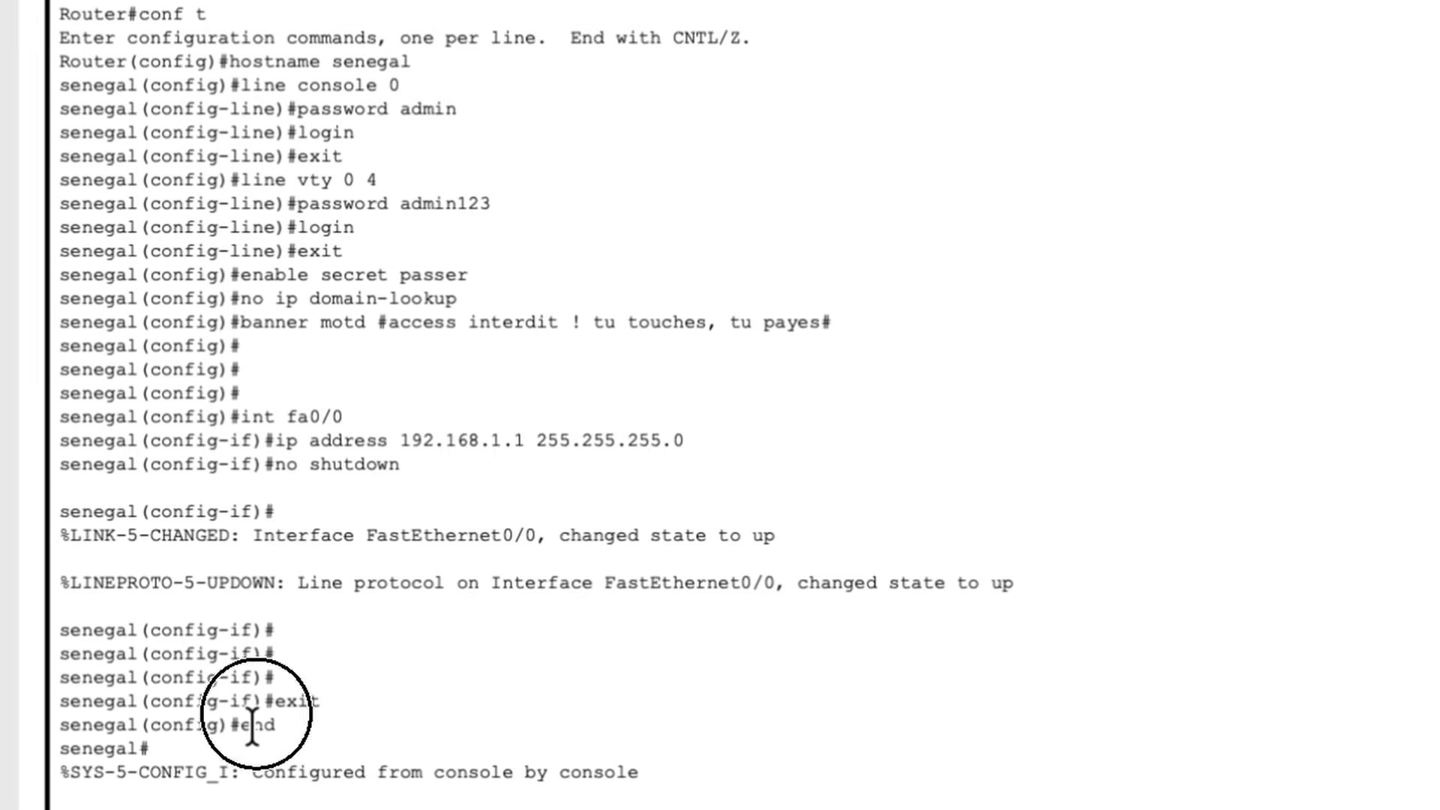
double_click(252, 724)
key(Return)
double_click(88, 657)
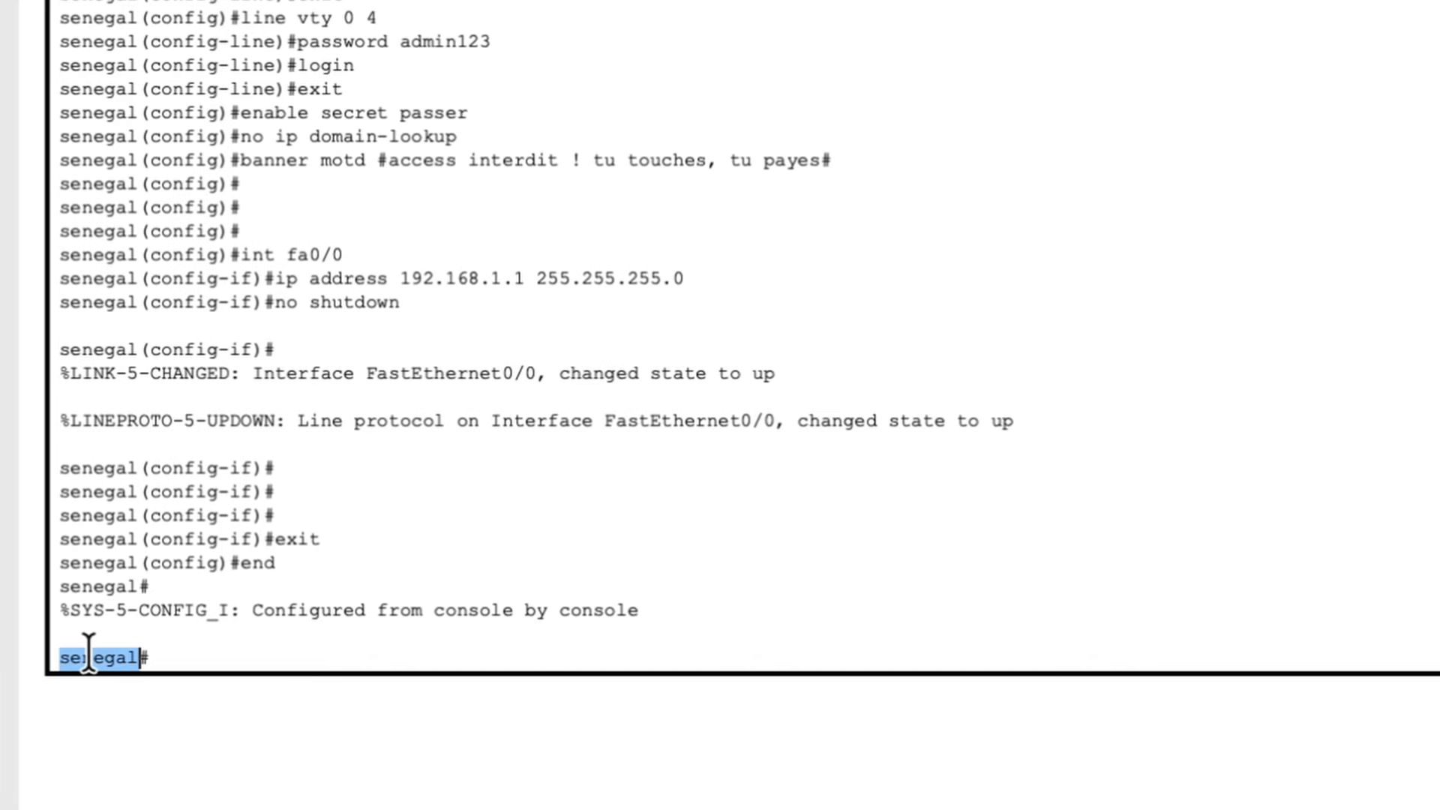
double_click(261, 564)
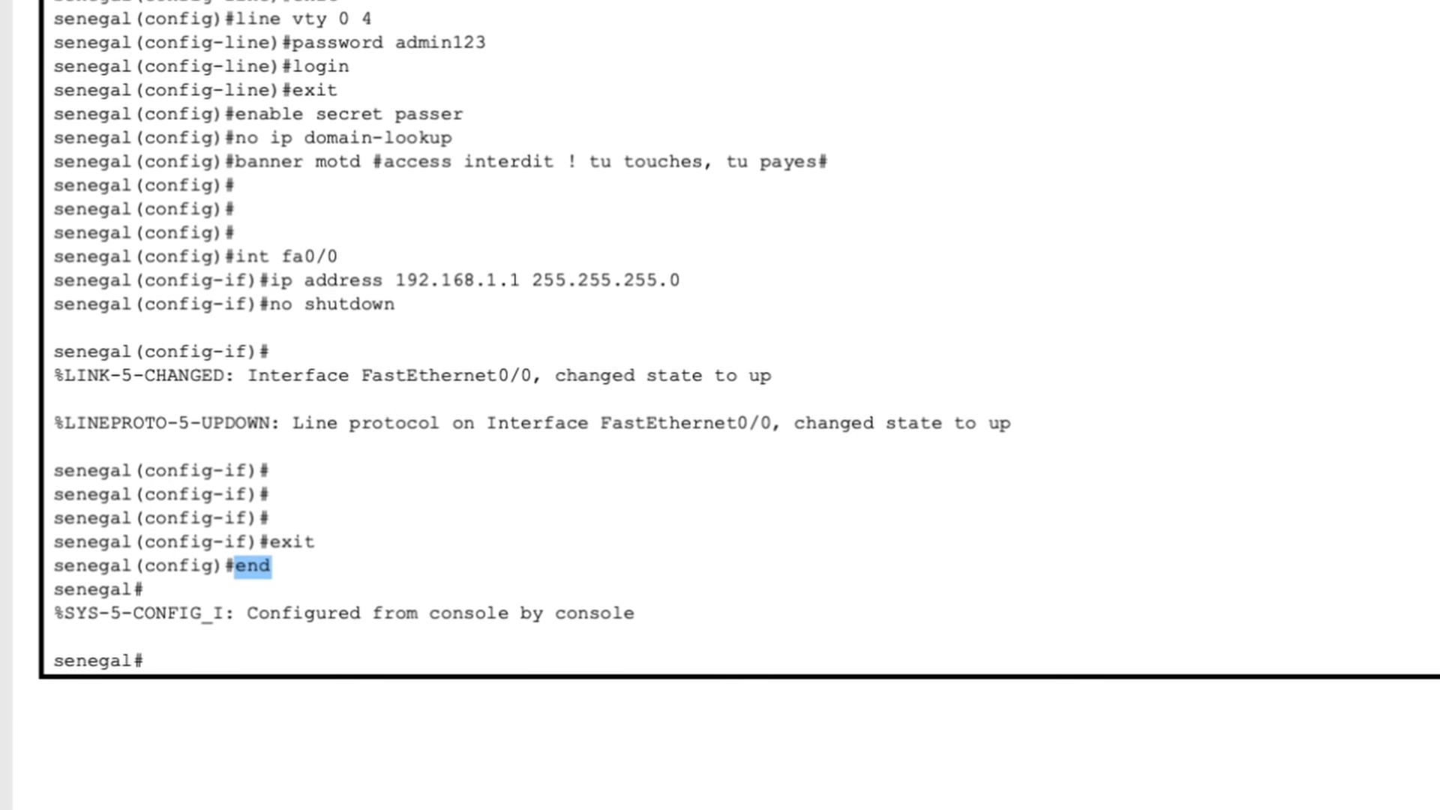
click(1427, 645)
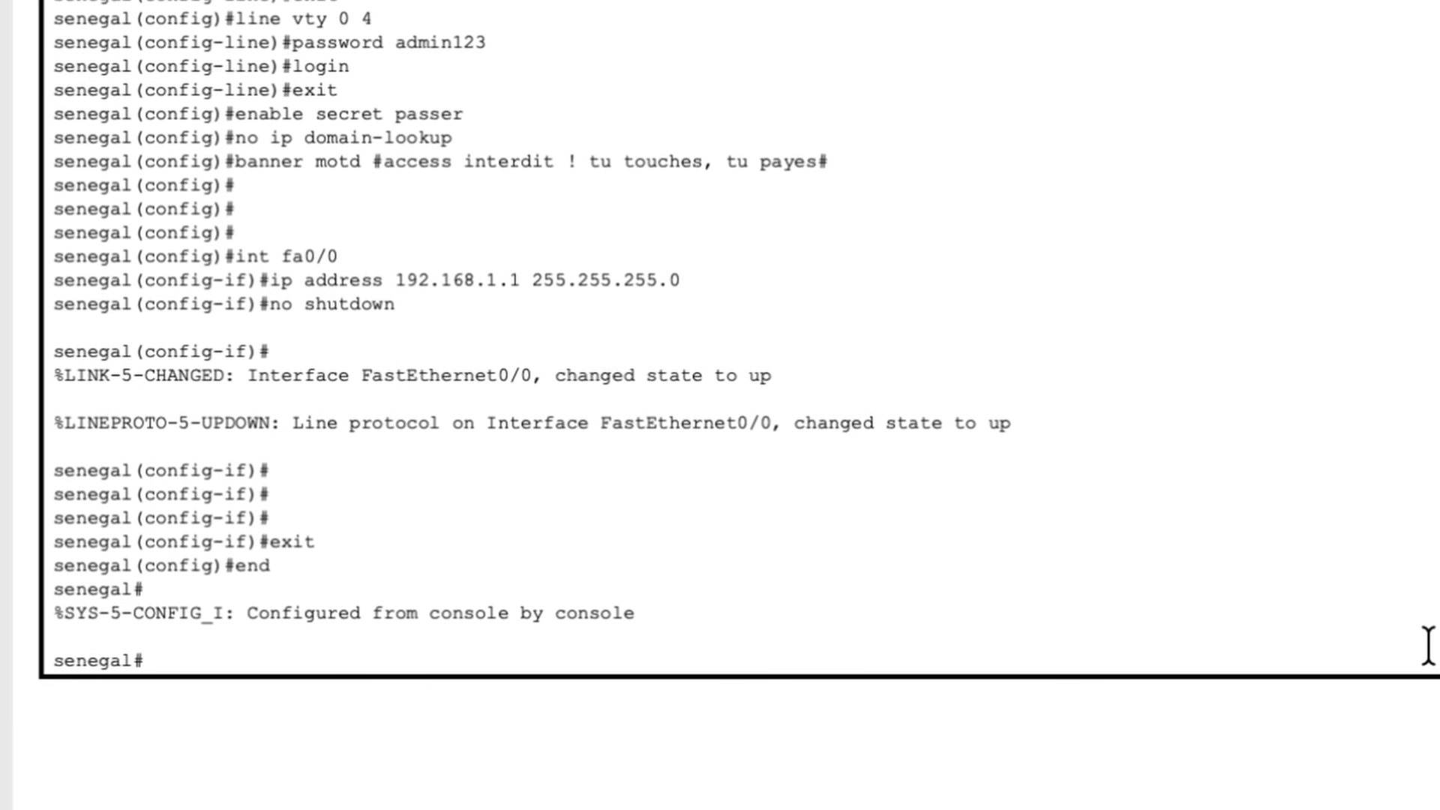
Step: Save the running configuration with copy running-config startup-config, accepting the default destination filename
key(Return)
key(Return)
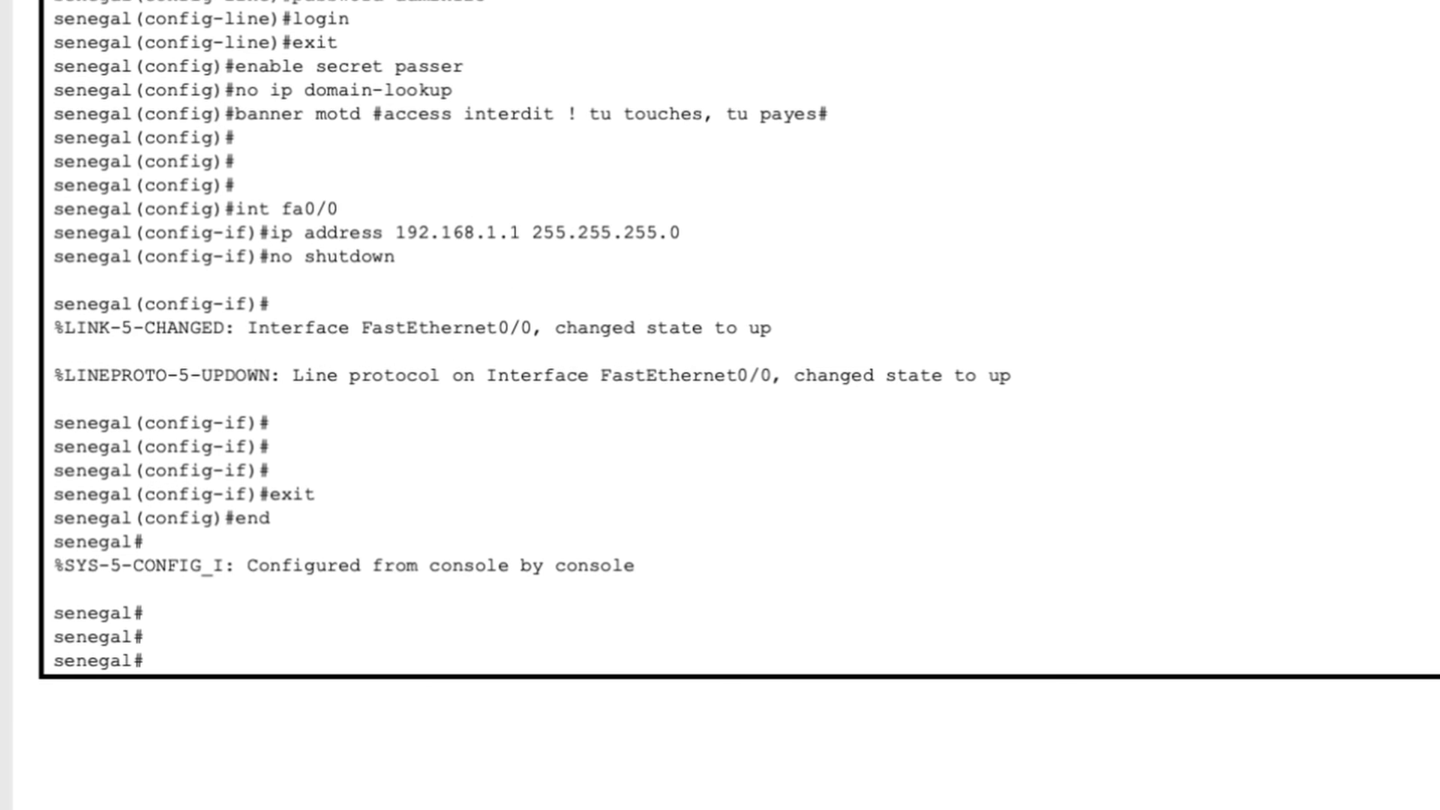
text(copy)
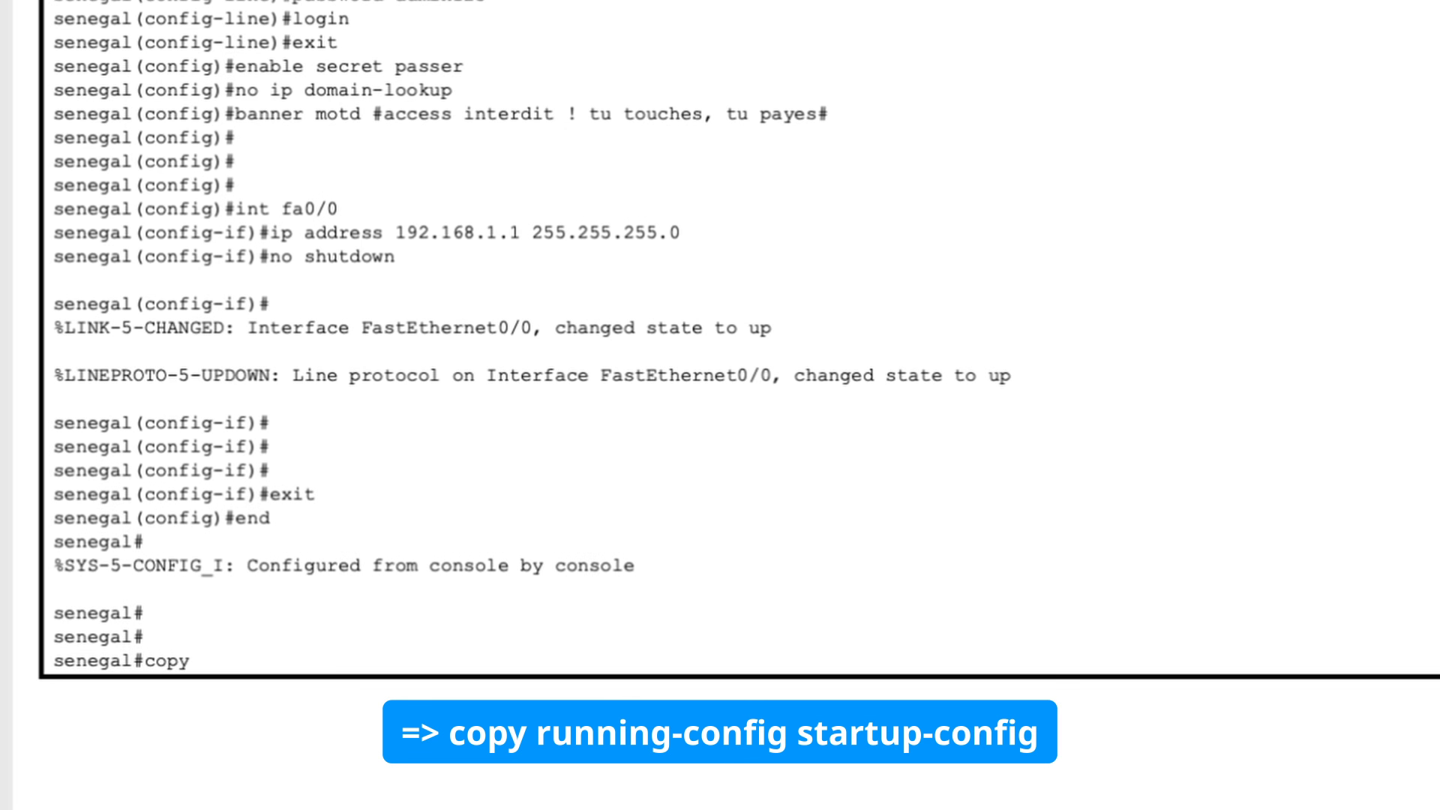
text( running-config sta)
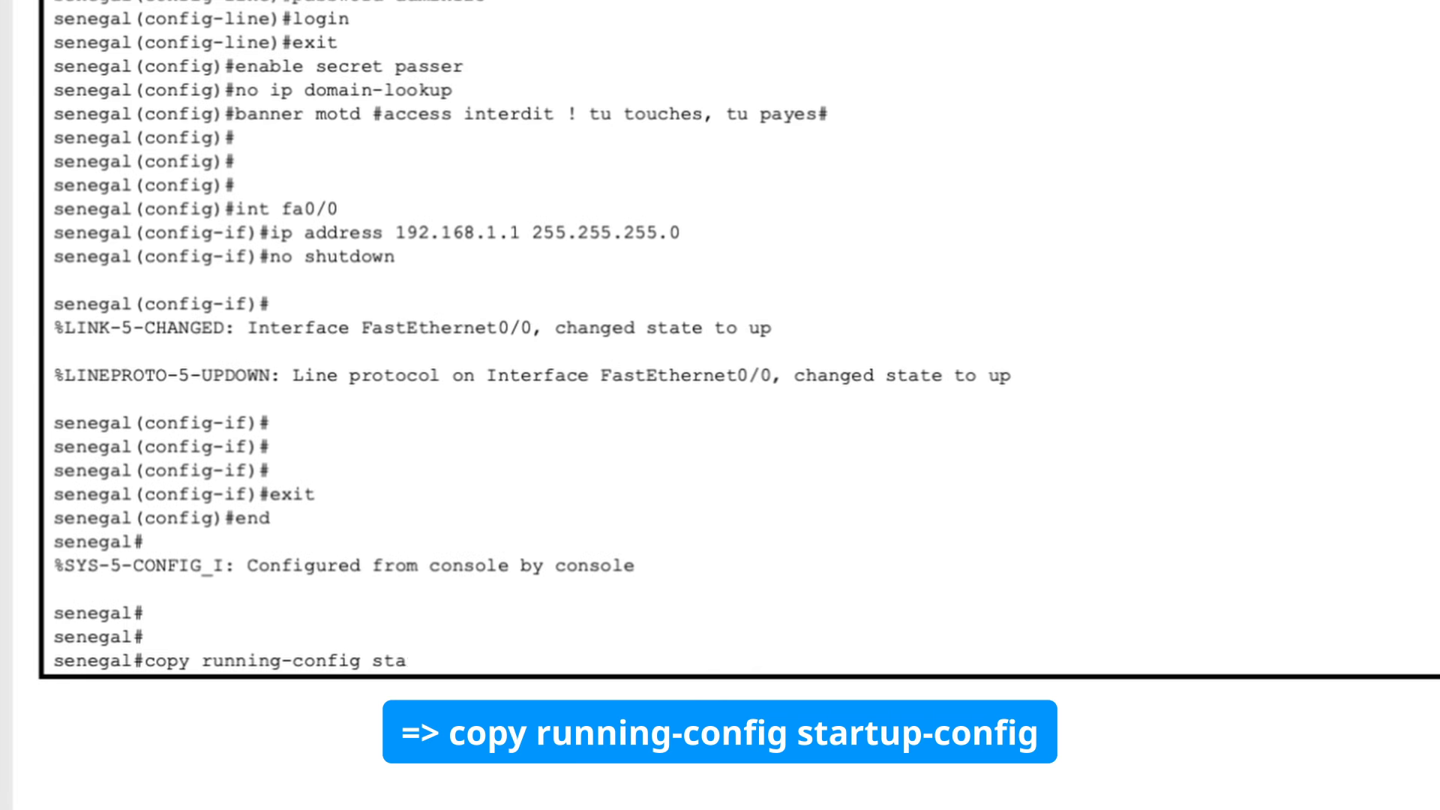
text(rtup-config)
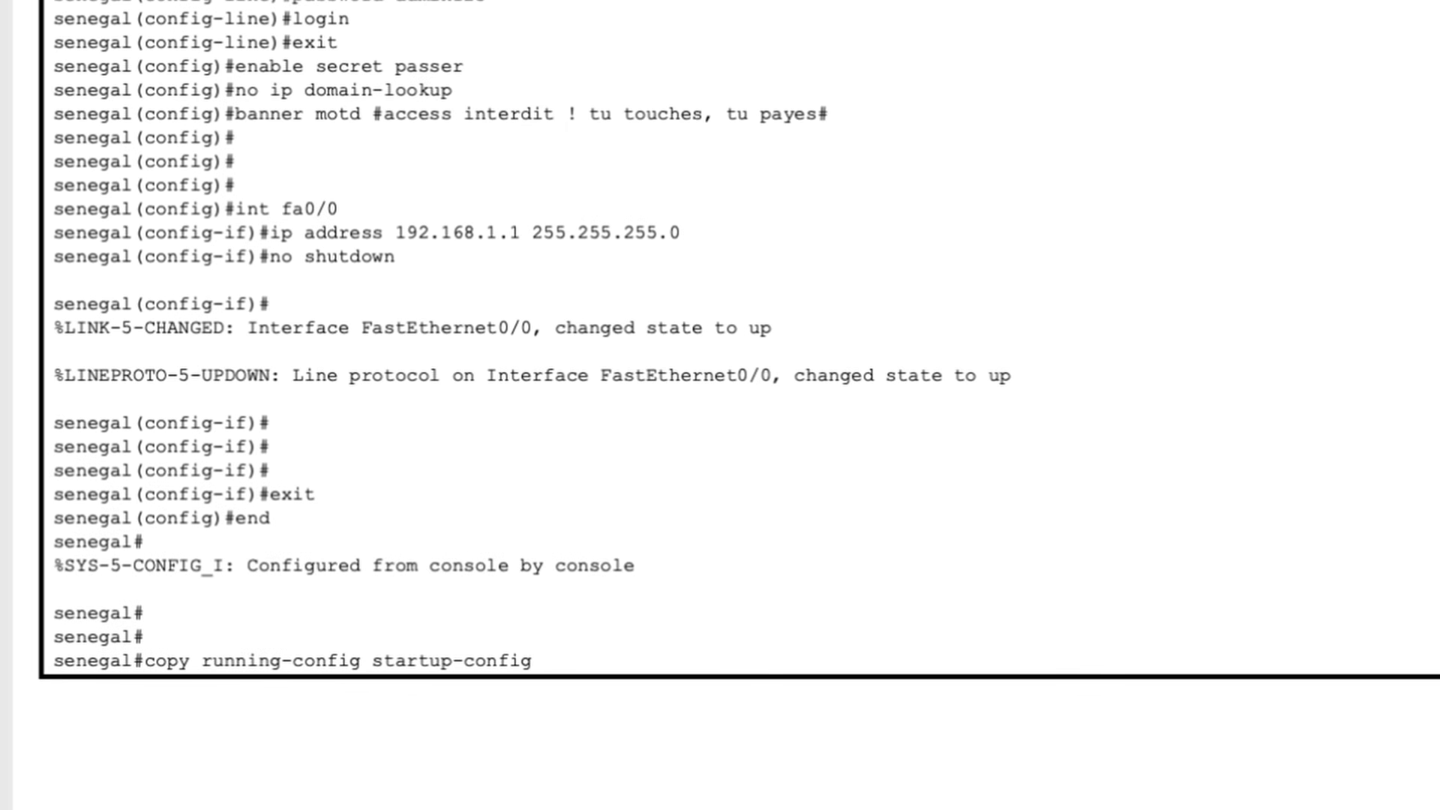
key(Return)
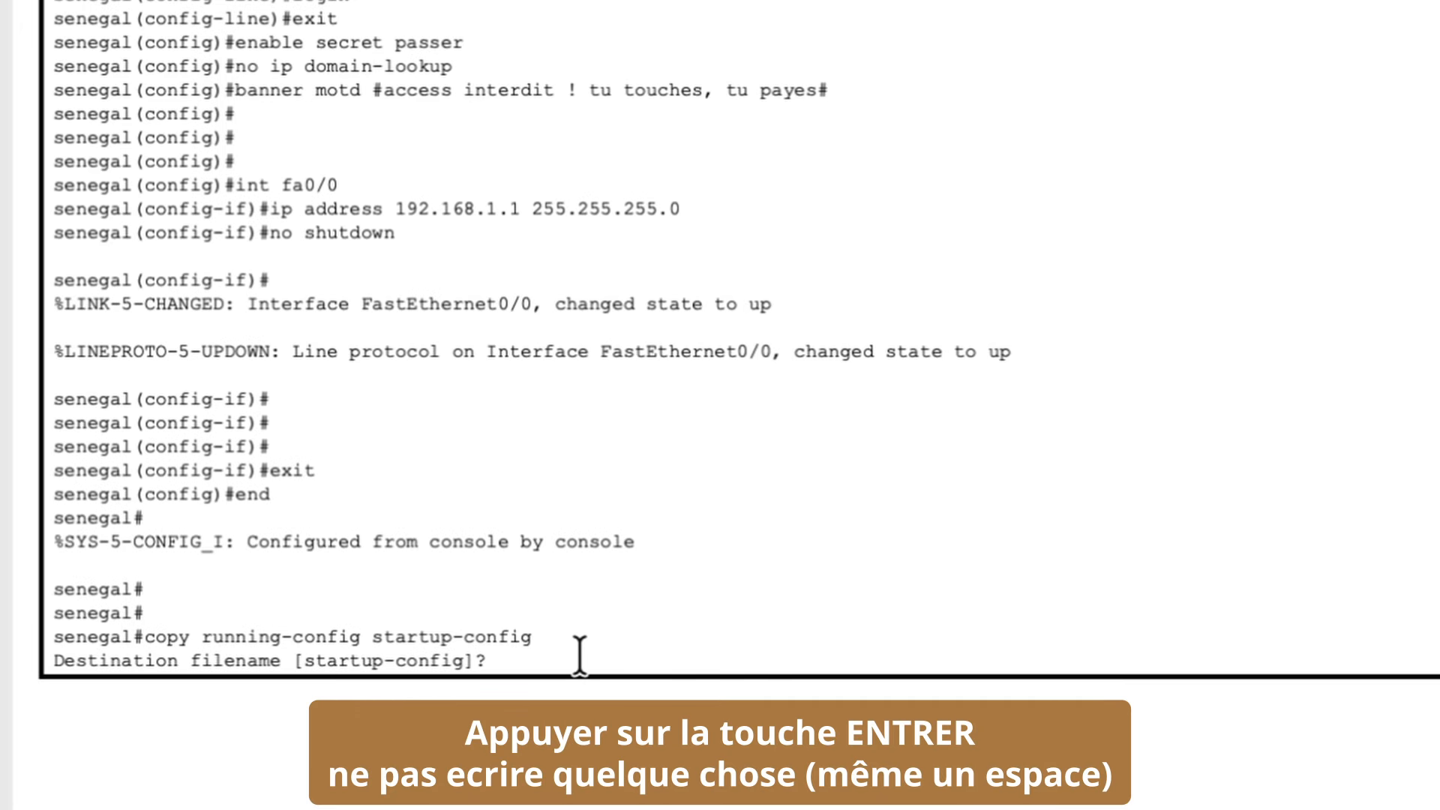
key(Return)
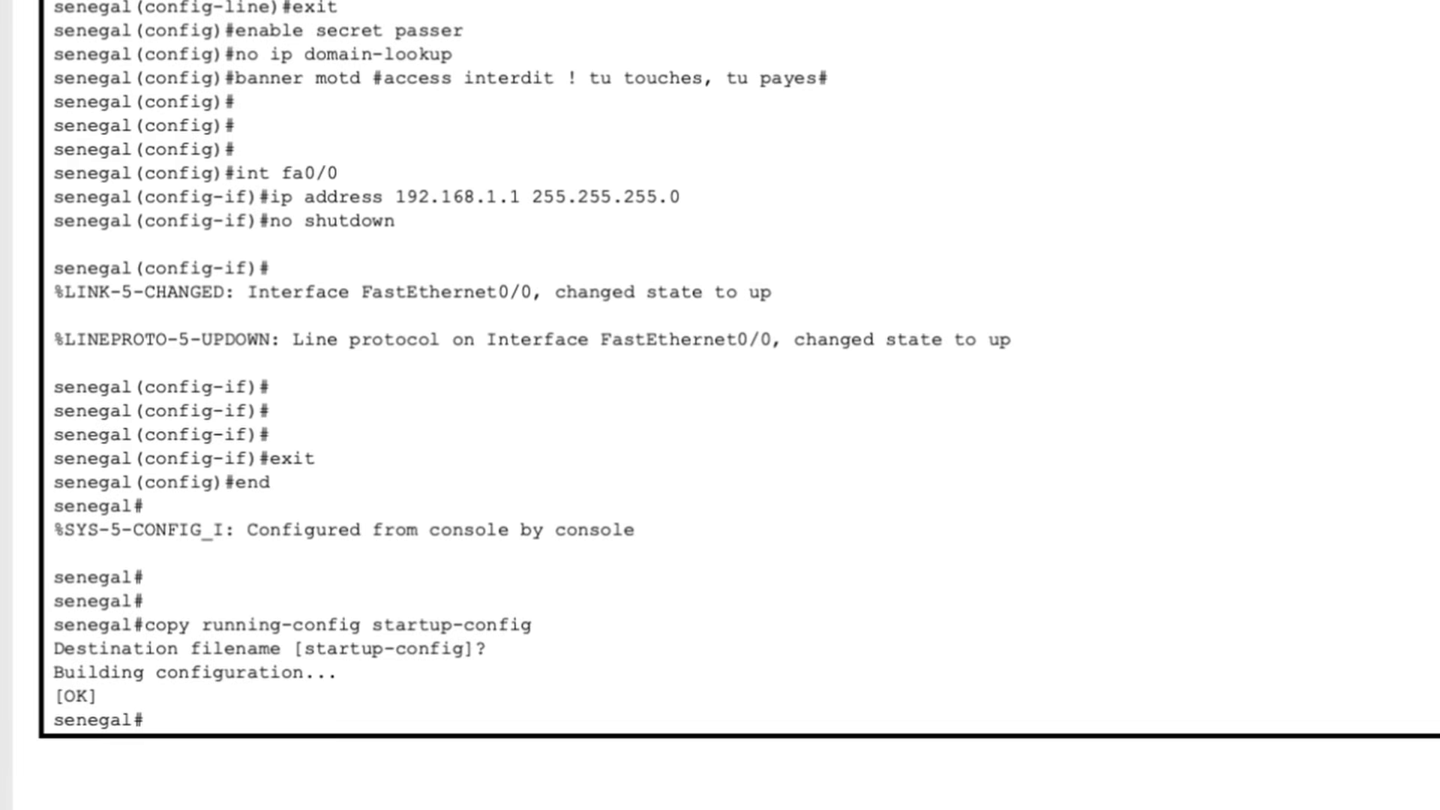
Step: Display the interface summary with show ip interface brief and check the FastEthernet0/0 status on the router
key(Return)
key(Return)
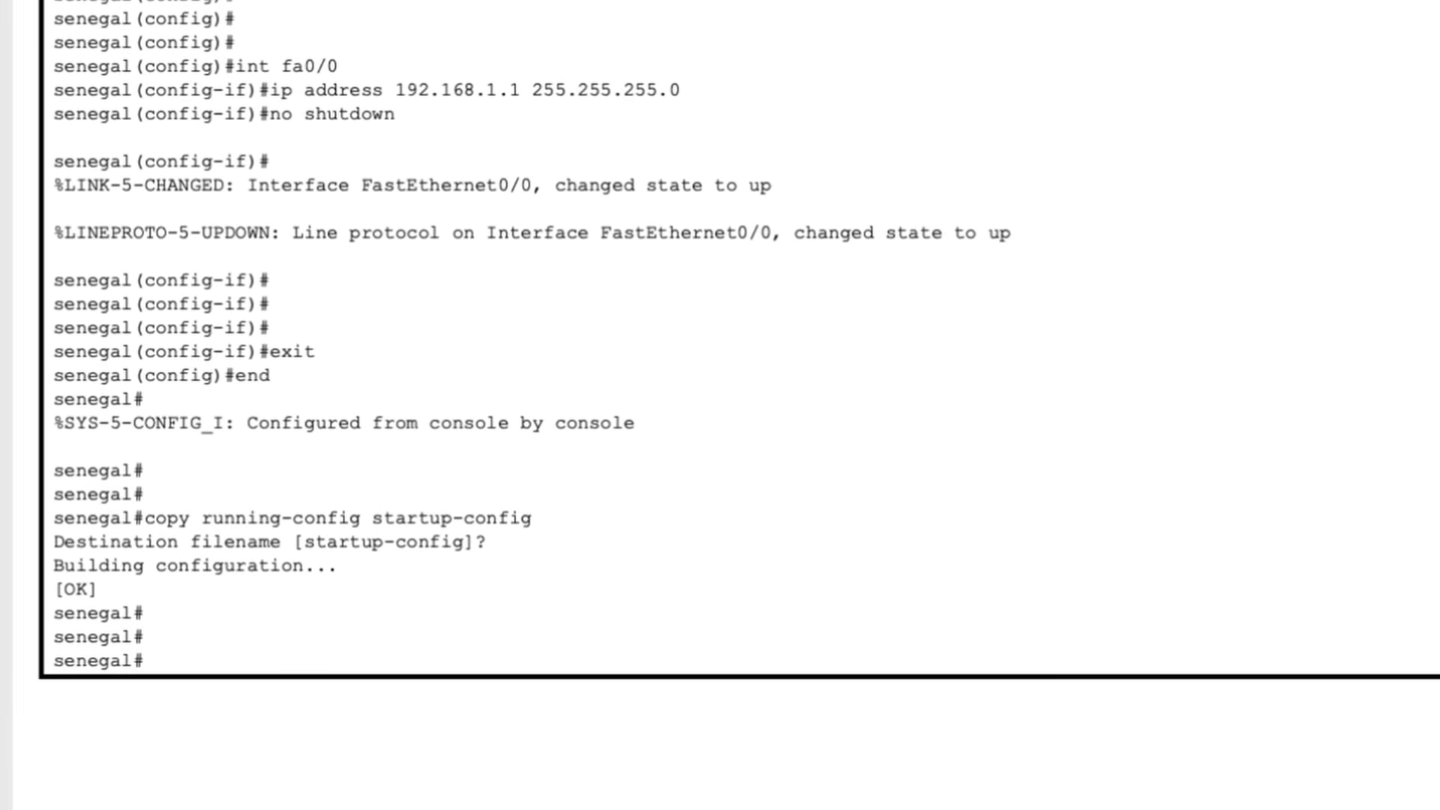
text(s)
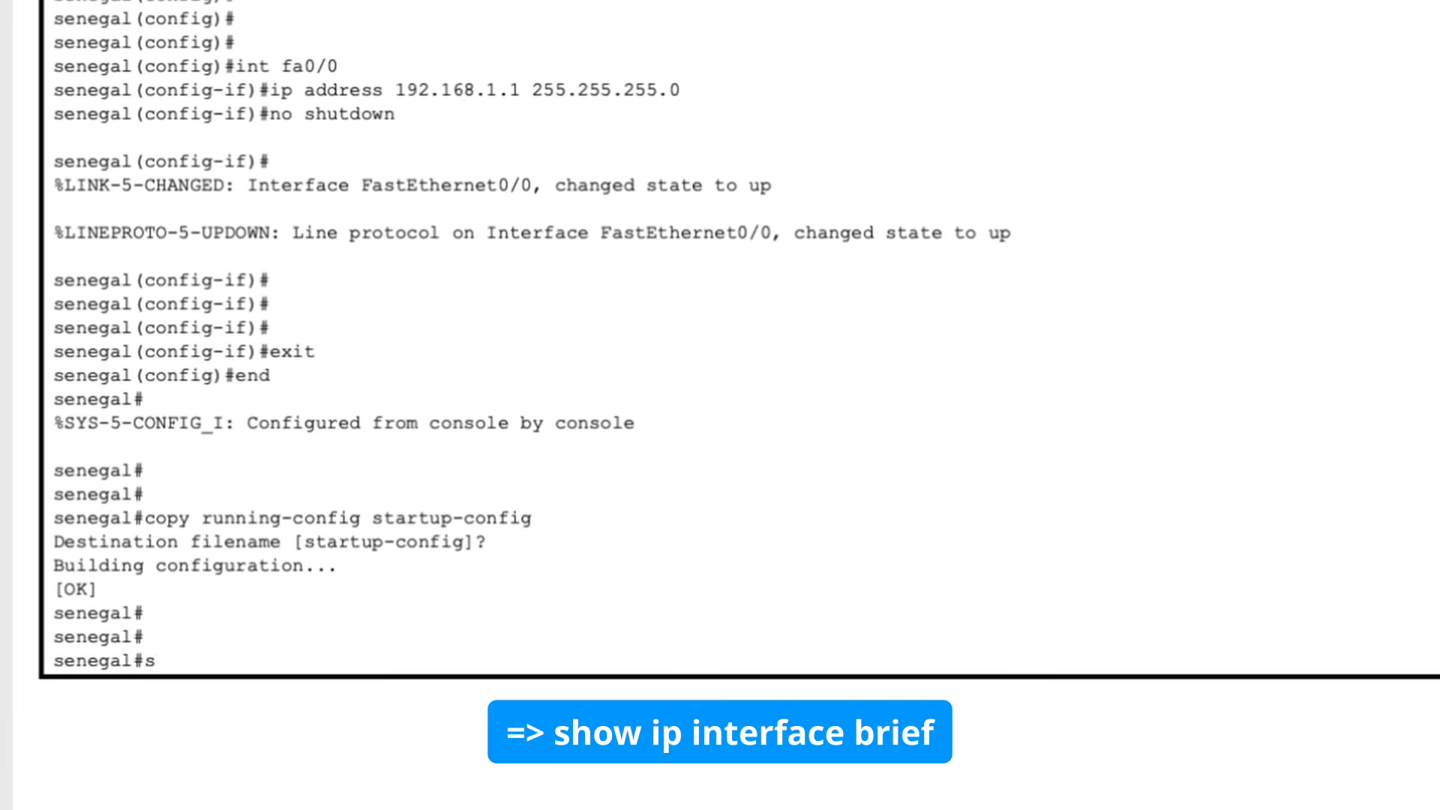
text(how ip interface )
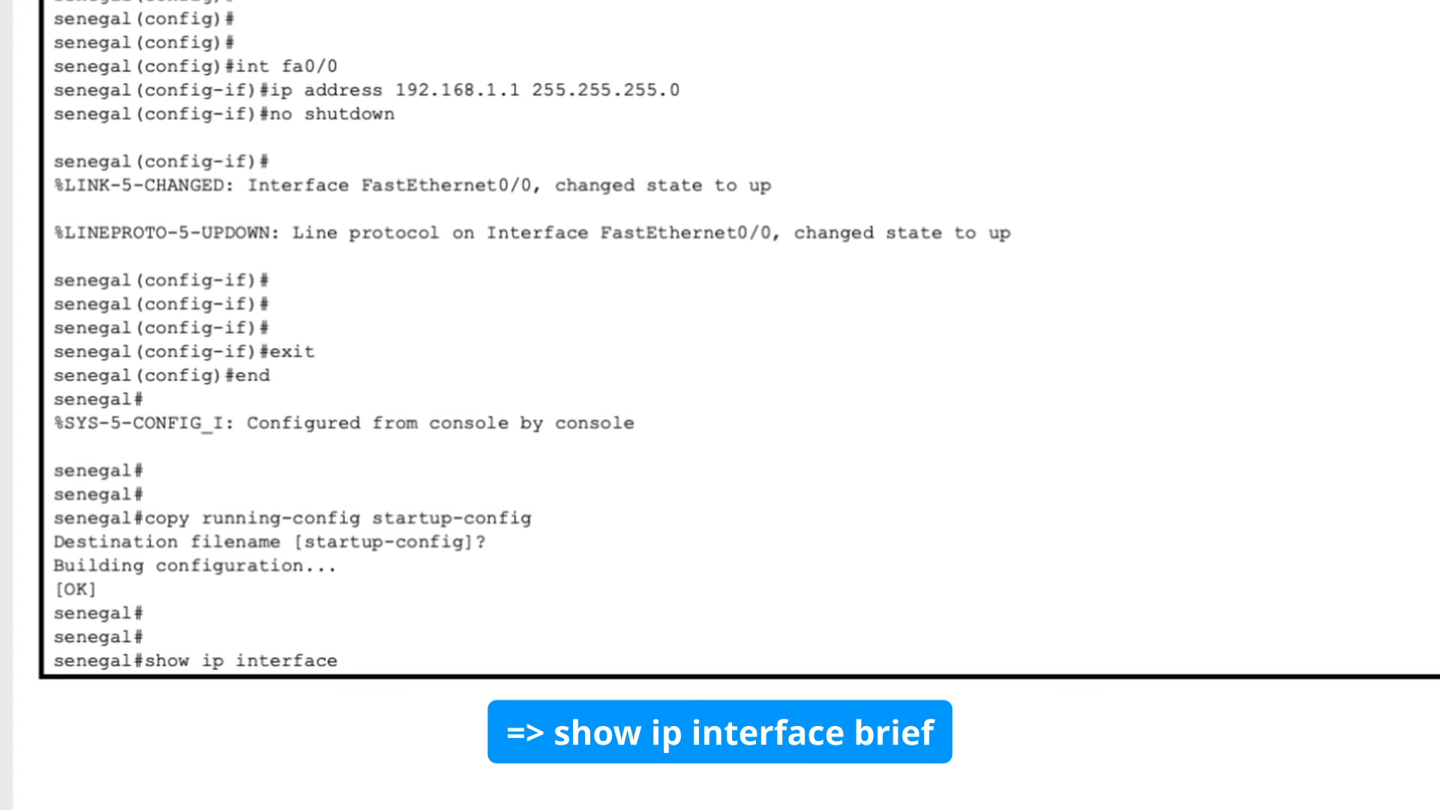
text(brief)
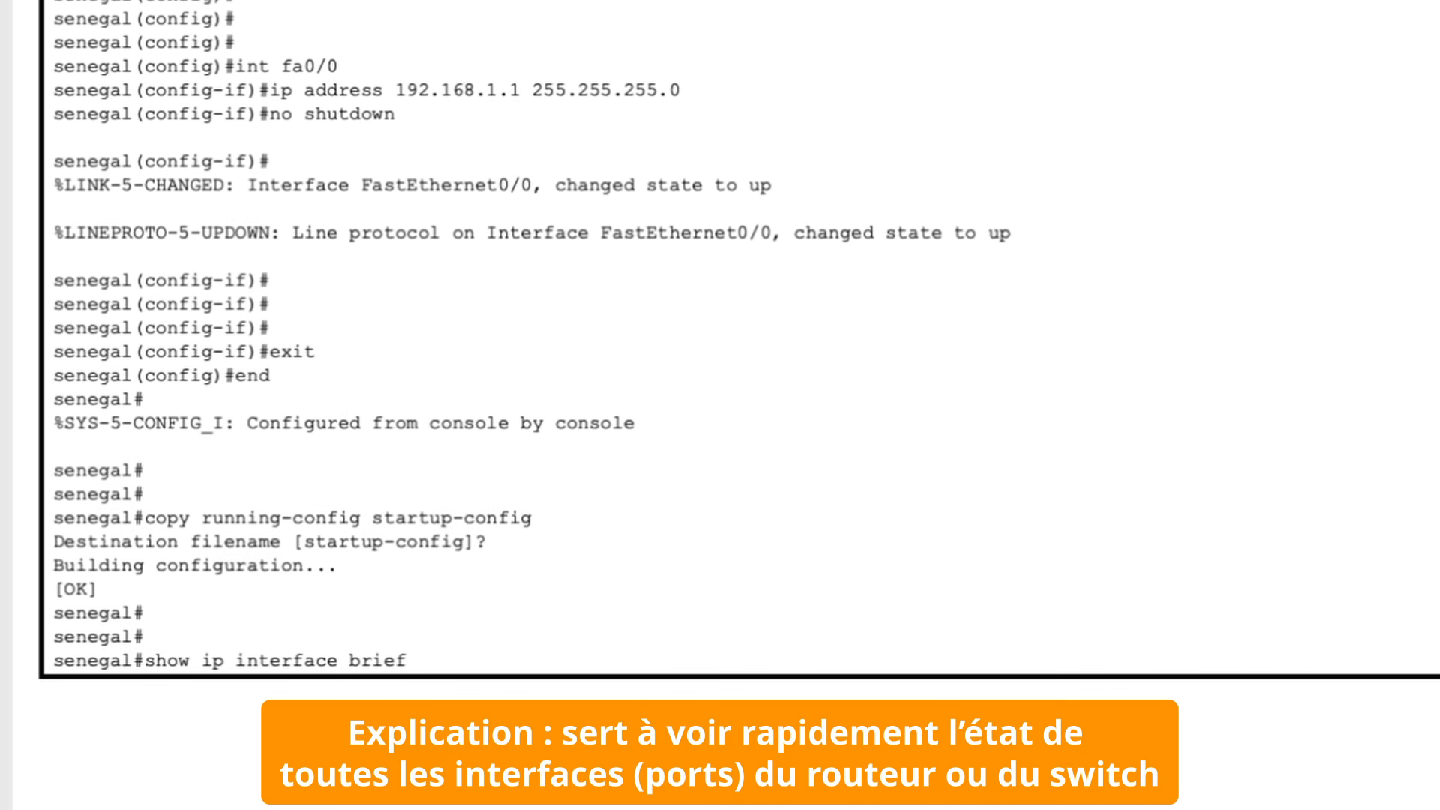
key(Return)
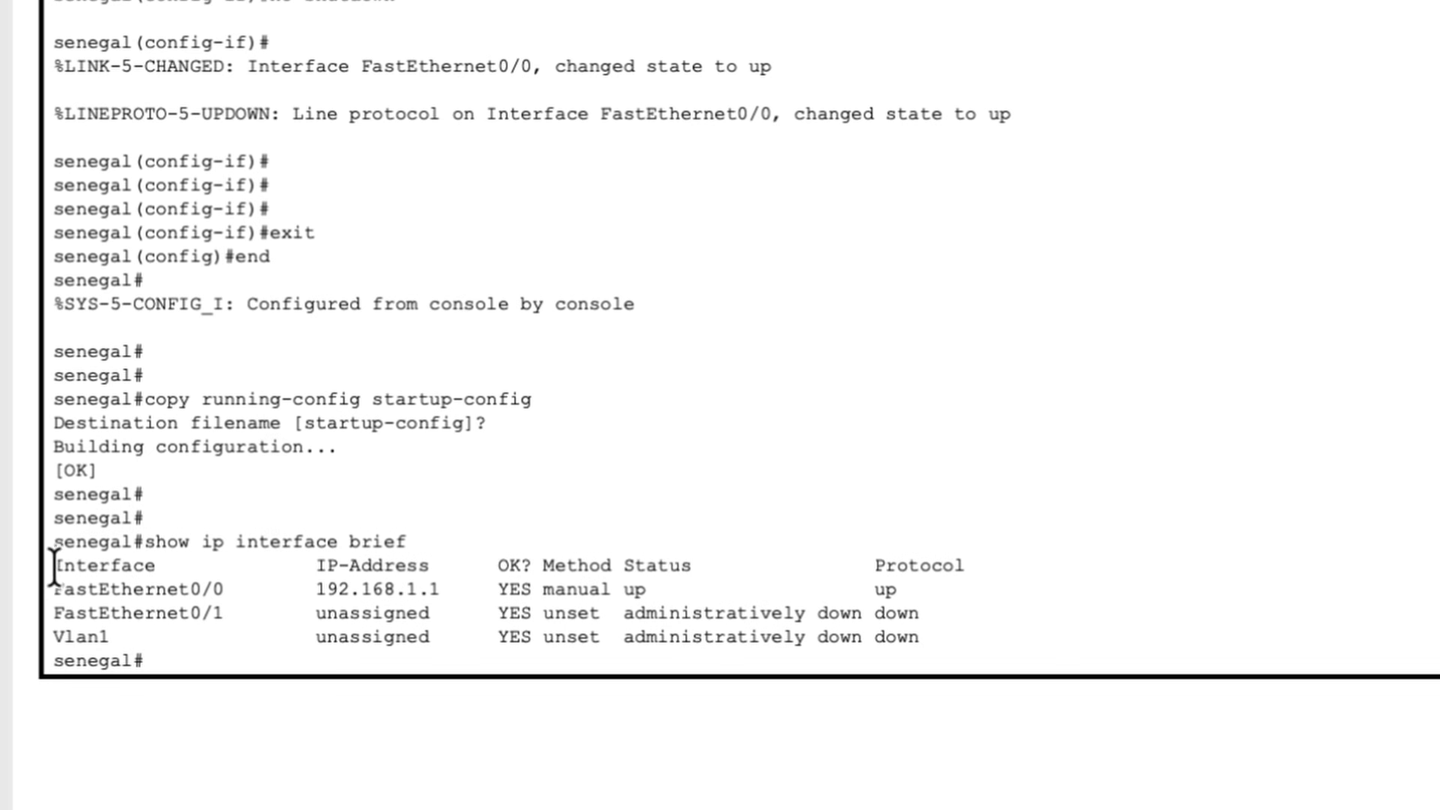
drag(53, 589, 908, 589)
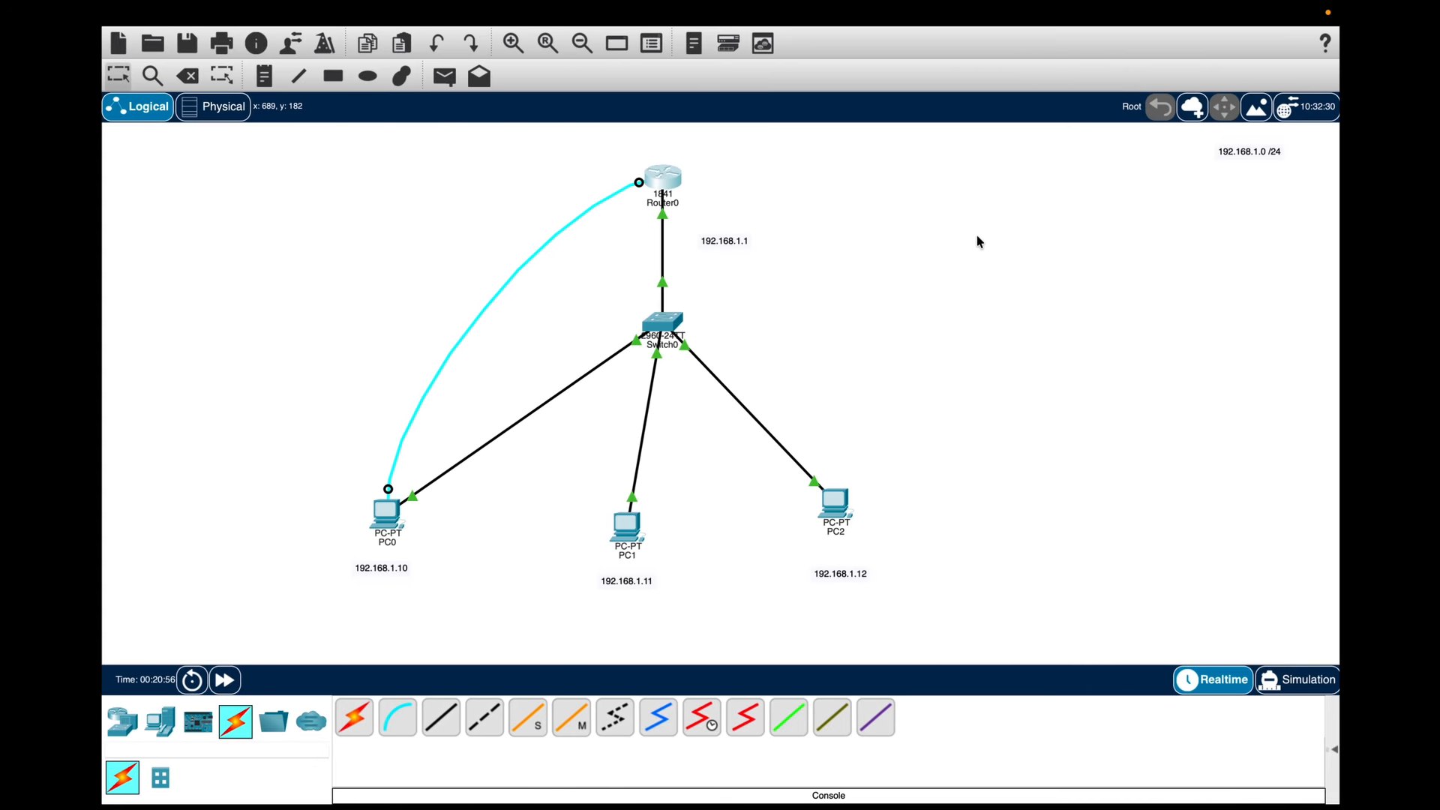
mouse_move(668, 177)
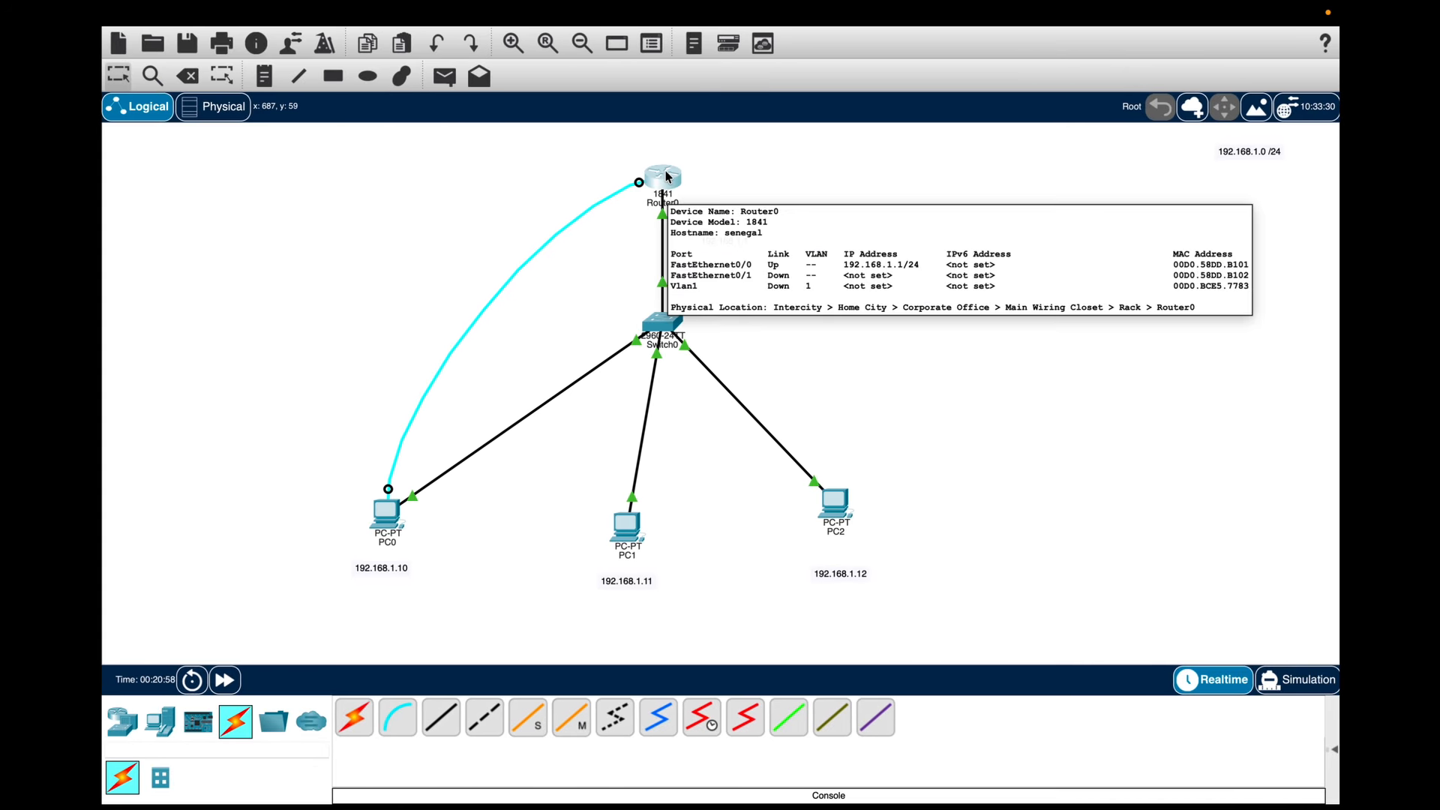